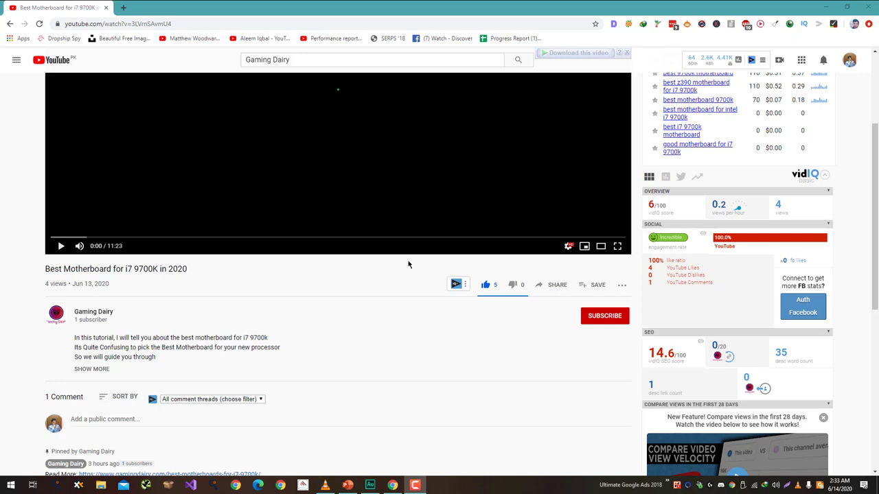
- Select the web address of the "Best Motherboard for i7 9700K in 2020" video
{"action": "scroll", "coordinate": [408, 264], "scroll_direction": "up", "scroll_amount": 2}
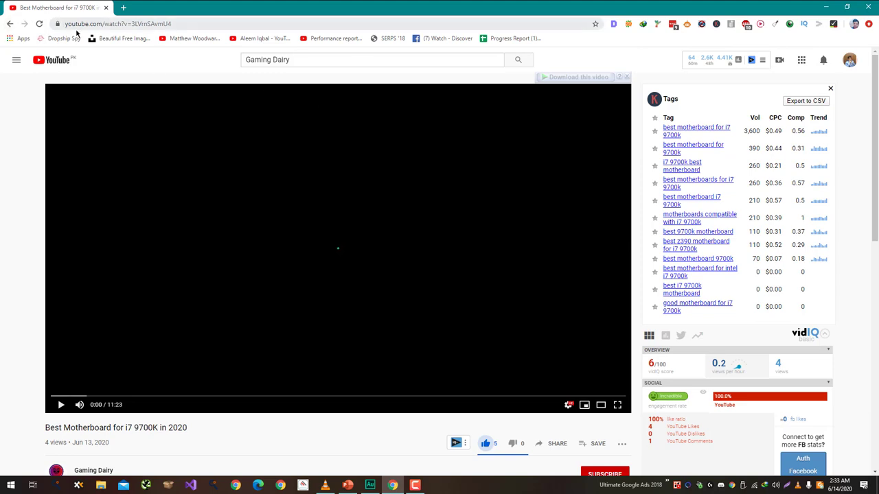
{"action": "scroll", "coordinate": [100, 96], "scroll_direction": "down", "scroll_amount": 3}
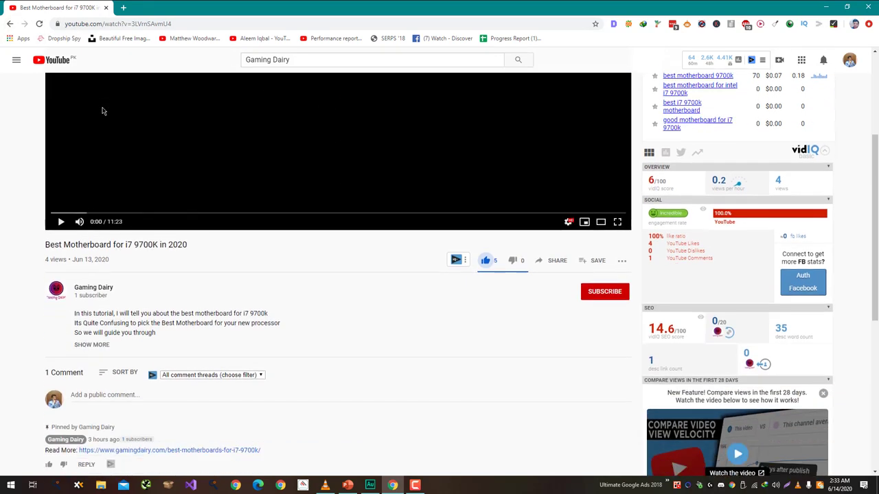
{"action": "scroll", "coordinate": [102, 110], "scroll_direction": "up", "scroll_amount": 3}
{"action": "scroll", "coordinate": [101, 112], "scroll_direction": "down", "scroll_amount": 4}
{"action": "scroll", "coordinate": [102, 111], "scroll_direction": "up", "scroll_amount": 4}
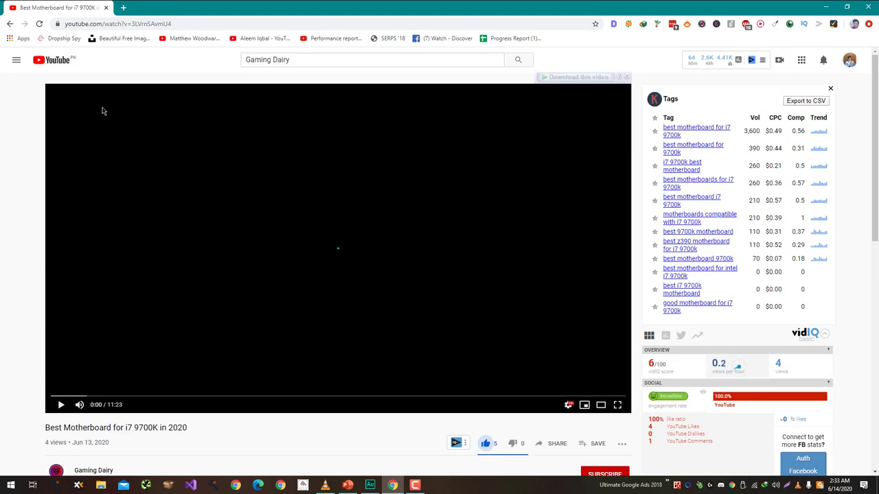
{"action": "left_click", "coordinate": [126, 25]}
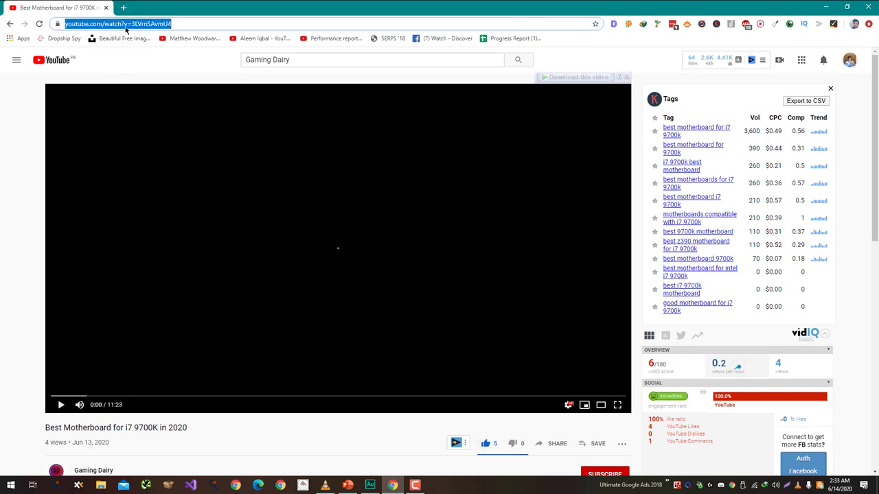
- Switch to the other Chrome window, open Google Ads and show the account's video campaigns
{"action": "left_click", "coordinate": [235, 484]}
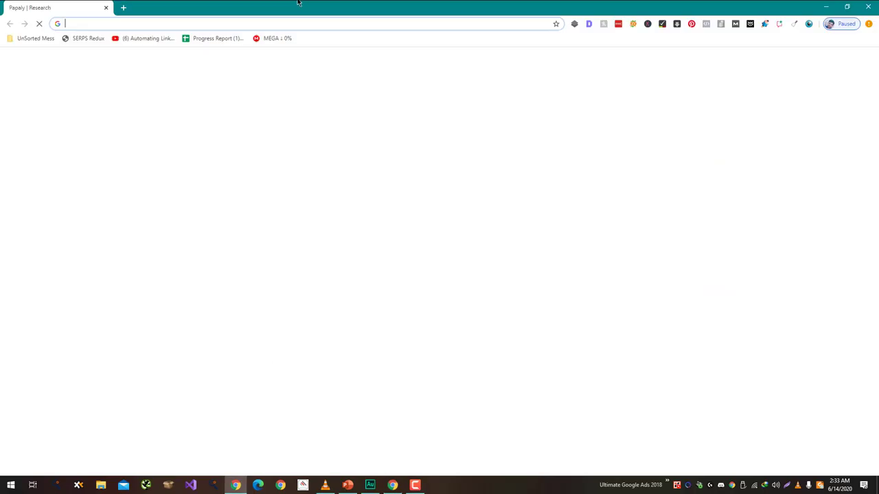
{"action": "type", "text": "ads"}
{"action": "key", "text": "Return"}
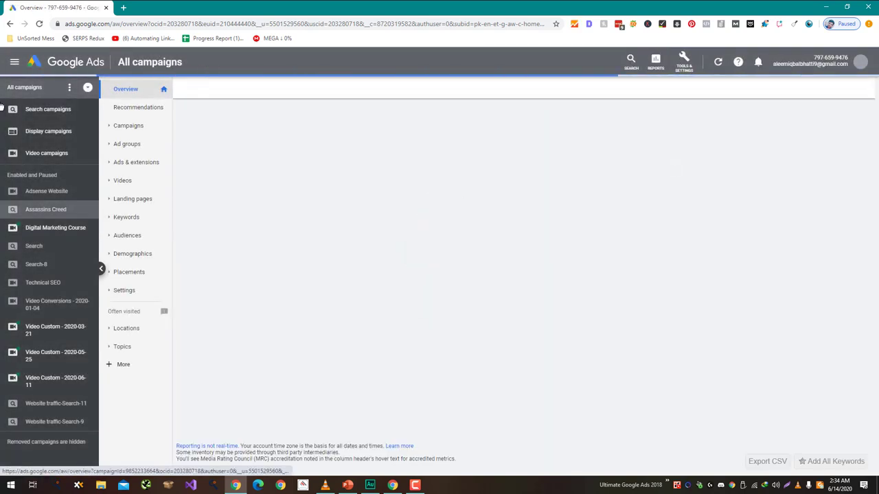
{"action": "left_click", "coordinate": [48, 131]}
{"action": "left_click", "coordinate": [50, 155]}
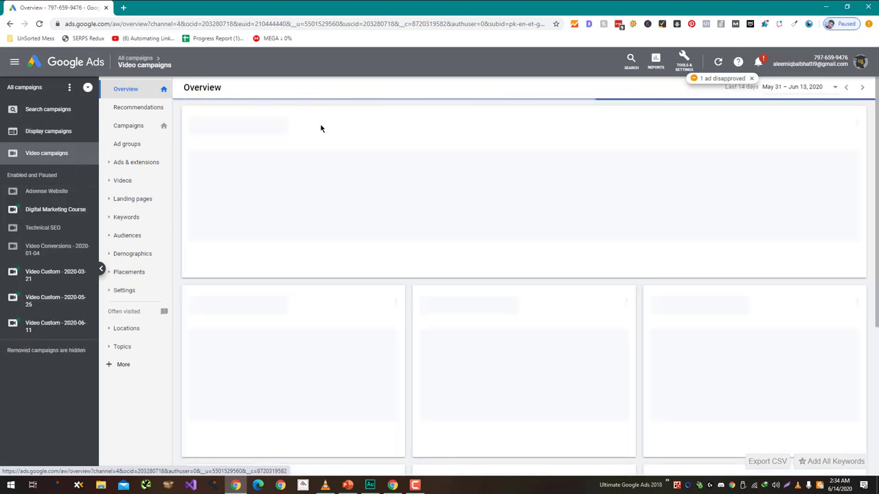
- Start a new Video campaign without a goal's guidance, using the Custom video campaign subtype
{"action": "left_click", "coordinate": [233, 140]}
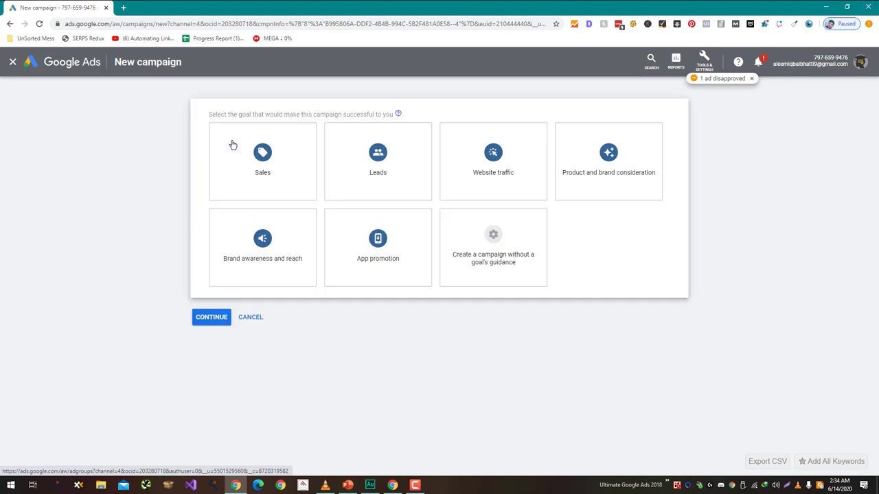
{"action": "left_click", "coordinate": [497, 274]}
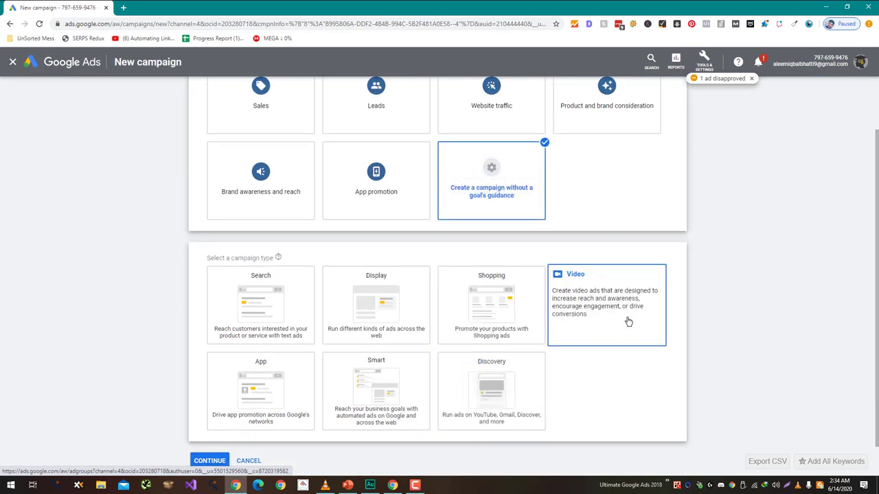
{"action": "left_click", "coordinate": [628, 321]}
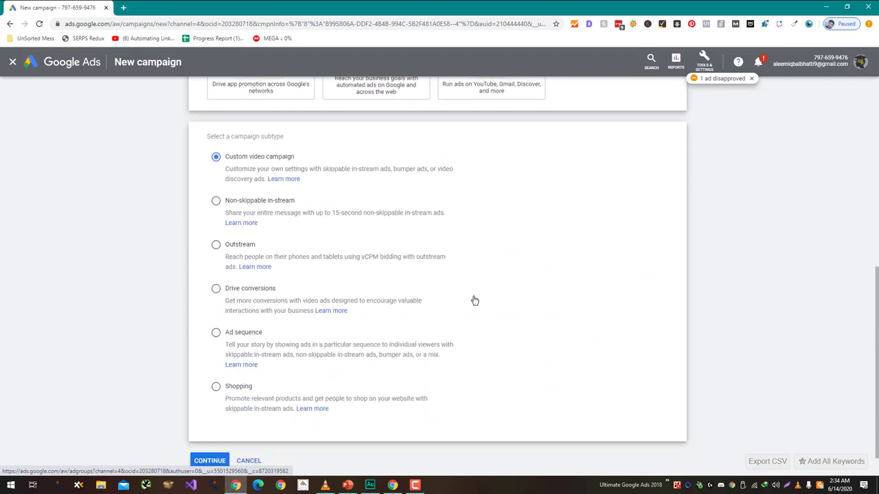
{"action": "left_click", "coordinate": [208, 461]}
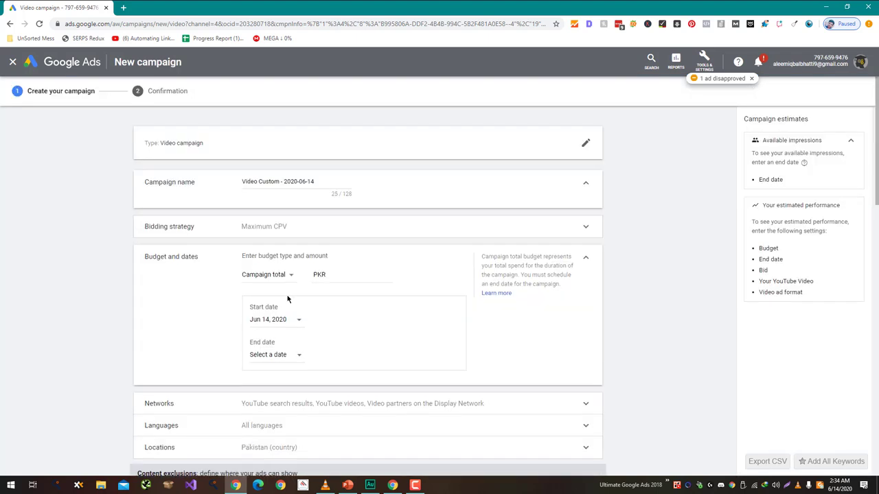
- Name the campaign "Article Video" and set a campaign total budget of PKR 1,000
{"action": "triple_click", "coordinate": [313, 182]}
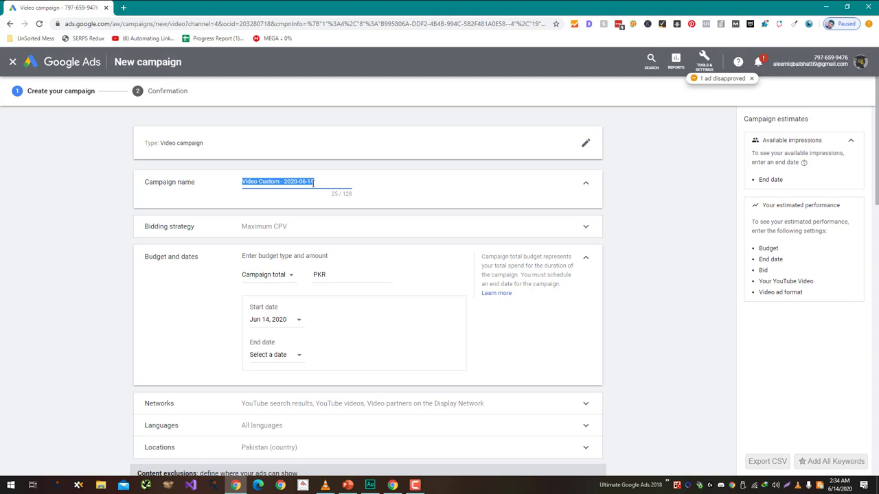
{"action": "type", "text": "Article Video"}
{"action": "left_click", "coordinate": [258, 233]}
{"action": "scroll", "coordinate": [285, 250], "scroll_direction": "down", "scroll_amount": 1}
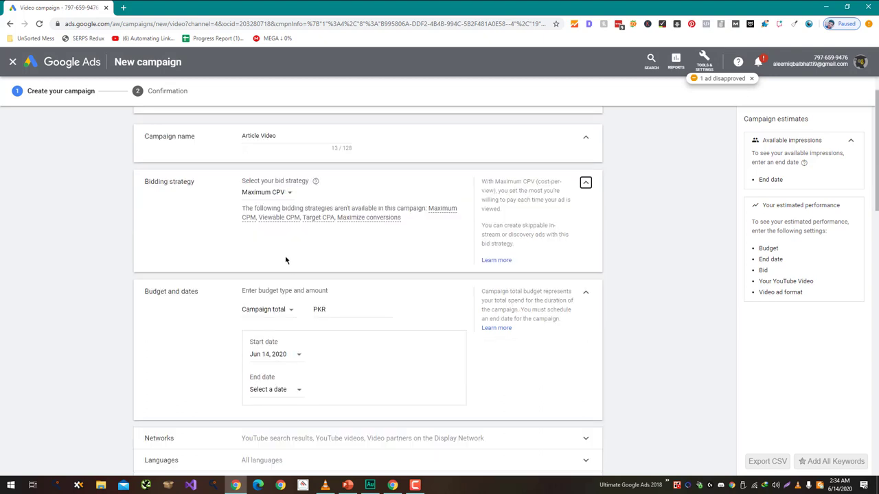
{"action": "left_click", "coordinate": [350, 309]}
{"action": "type", "text": "1"}
- Exclude video partners on the Display Network from the campaign's networks
{"action": "scroll", "coordinate": [284, 320], "scroll_direction": "down", "scroll_amount": 3}
{"action": "left_click", "coordinate": [304, 302]}
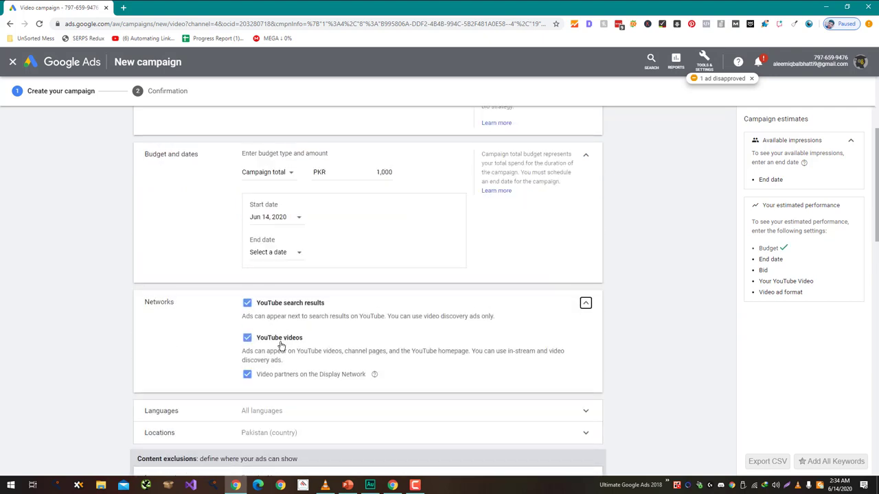
{"action": "left_click", "coordinate": [247, 374]}
- Open the campaign's location targeting options
{"action": "scroll", "coordinate": [324, 277], "scroll_direction": "down", "scroll_amount": 3}
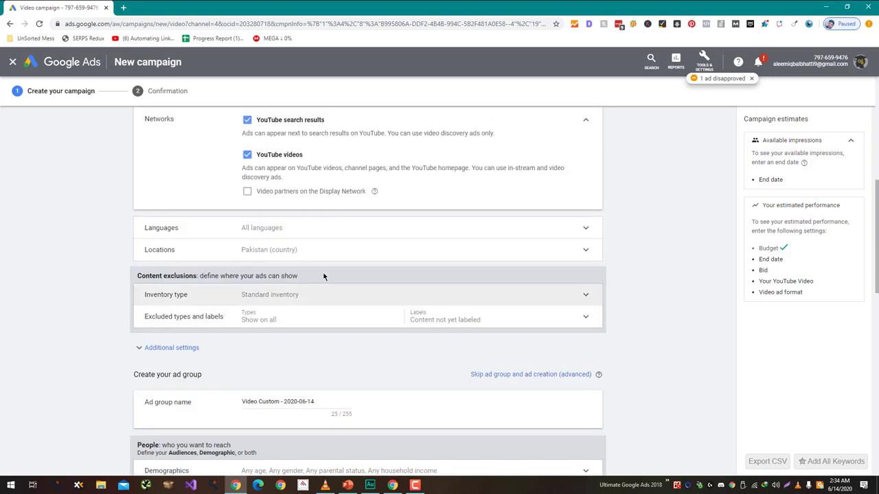
{"action": "left_click", "coordinate": [326, 251]}
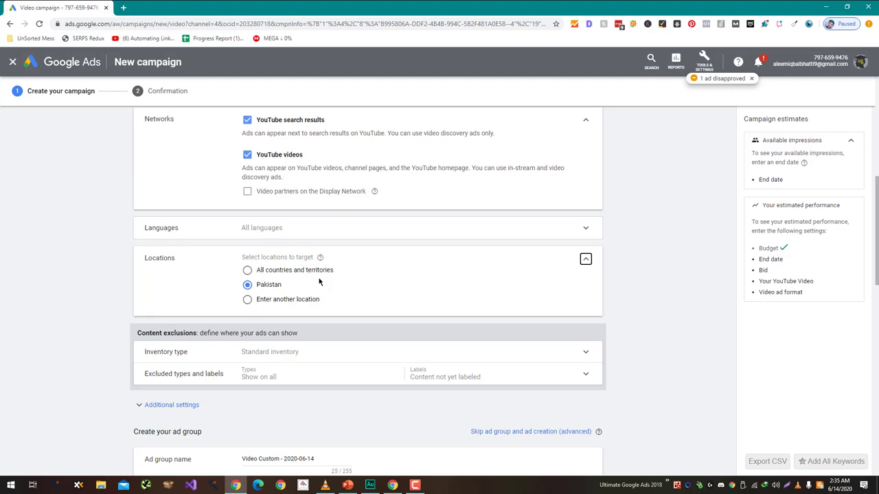
{"action": "scroll", "coordinate": [316, 289], "scroll_direction": "down", "scroll_amount": 1}
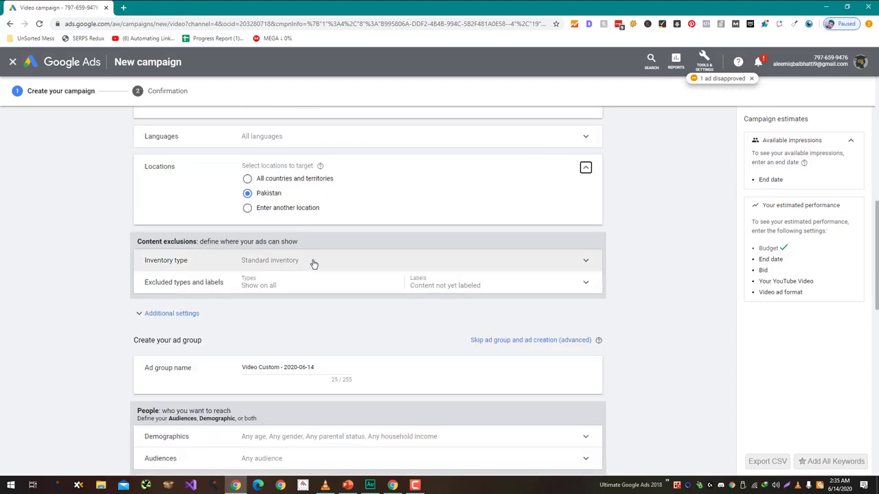
- Open the ad group's audience and demographic targeting options
{"action": "scroll", "coordinate": [312, 269], "scroll_direction": "down", "scroll_amount": 2}
{"action": "scroll", "coordinate": [308, 247], "scroll_direction": "down", "scroll_amount": 1}
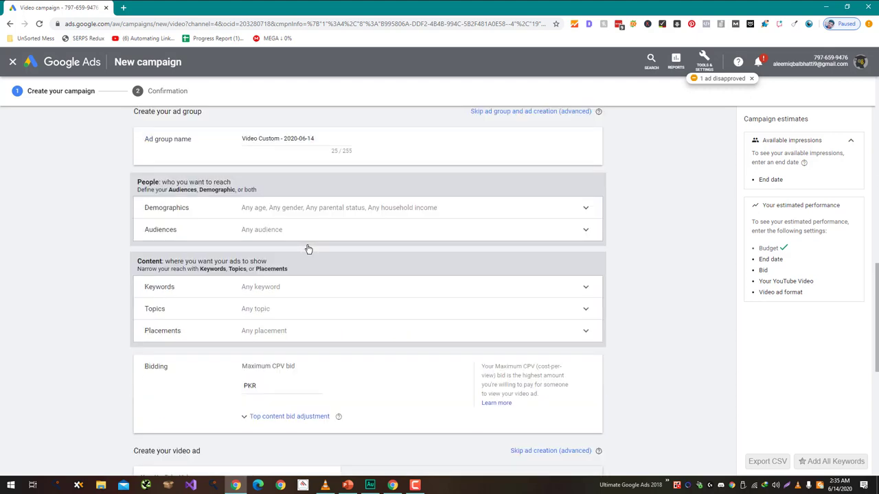
{"action": "left_click", "coordinate": [311, 236]}
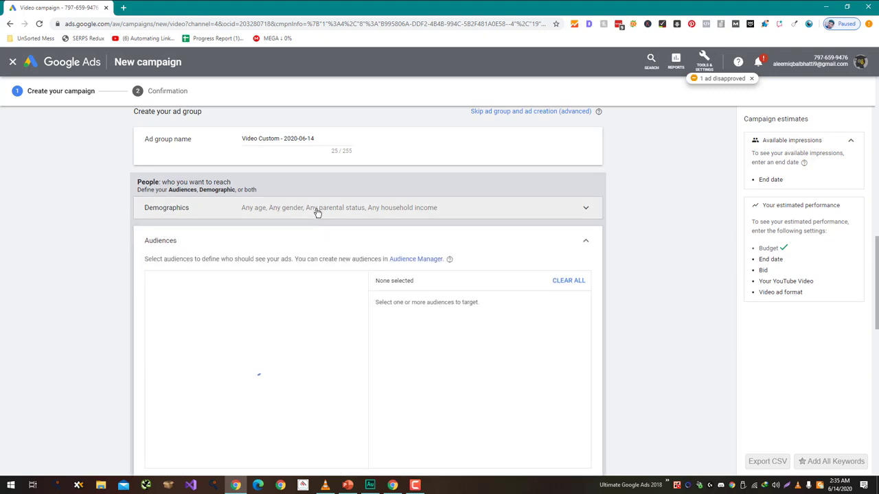
{"action": "left_click", "coordinate": [318, 212]}
{"action": "scroll", "coordinate": [312, 227], "scroll_direction": "down", "scroll_amount": 1}
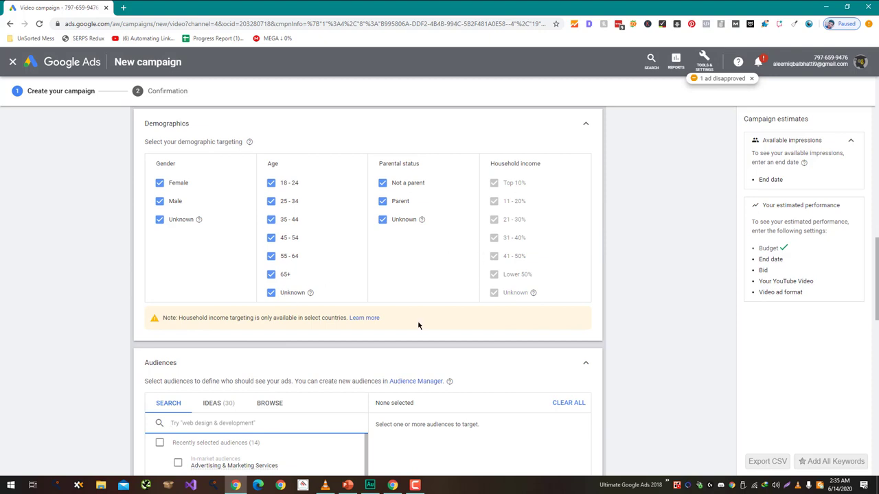
- Target the Technology affinity audience and the Business Technology in-market audience from the recently selected audiences
{"action": "scroll", "coordinate": [252, 274], "scroll_direction": "down", "scroll_amount": 1}
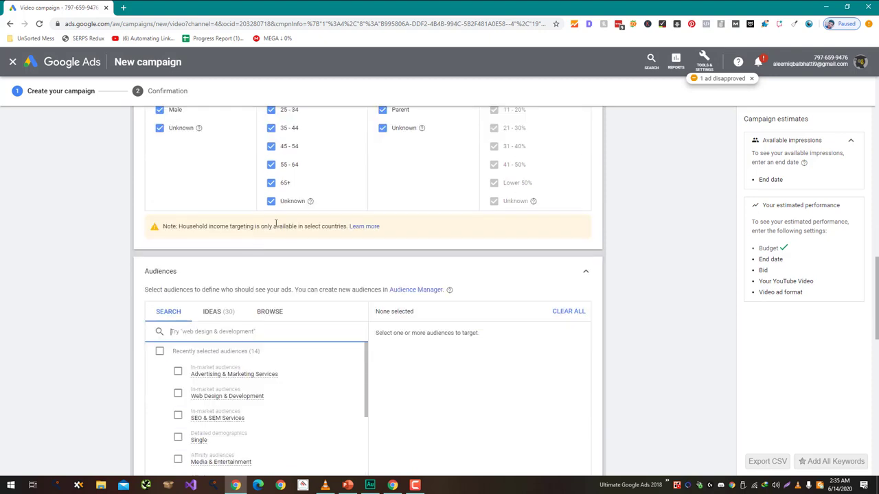
{"action": "scroll", "coordinate": [276, 224], "scroll_direction": "down", "scroll_amount": 1}
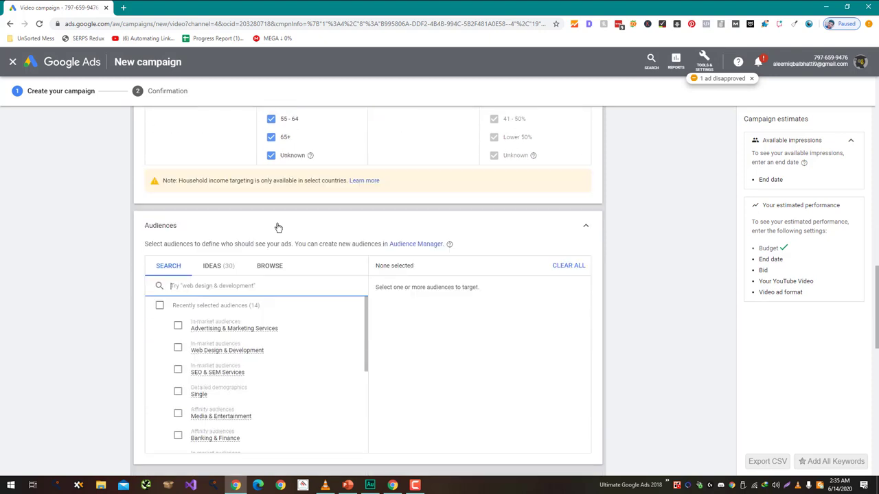
{"action": "scroll", "coordinate": [193, 320], "scroll_direction": "down", "scroll_amount": 2}
{"action": "scroll", "coordinate": [193, 321], "scroll_direction": "down", "scroll_amount": 2}
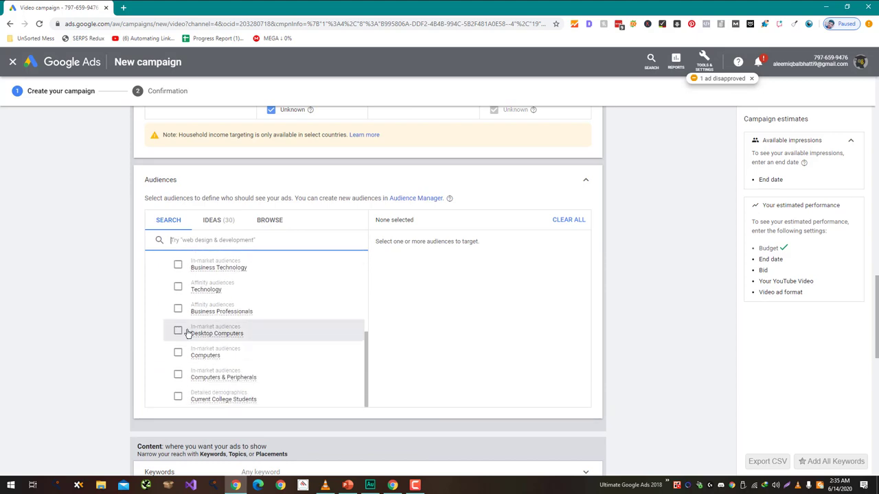
{"action": "scroll", "coordinate": [171, 365], "scroll_direction": "up", "scroll_amount": 6}
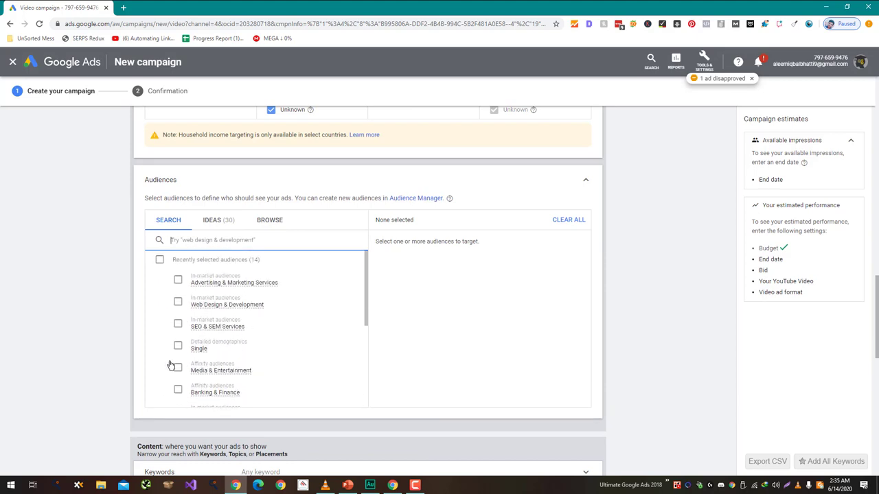
{"action": "scroll", "coordinate": [171, 363], "scroll_direction": "down", "scroll_amount": 2}
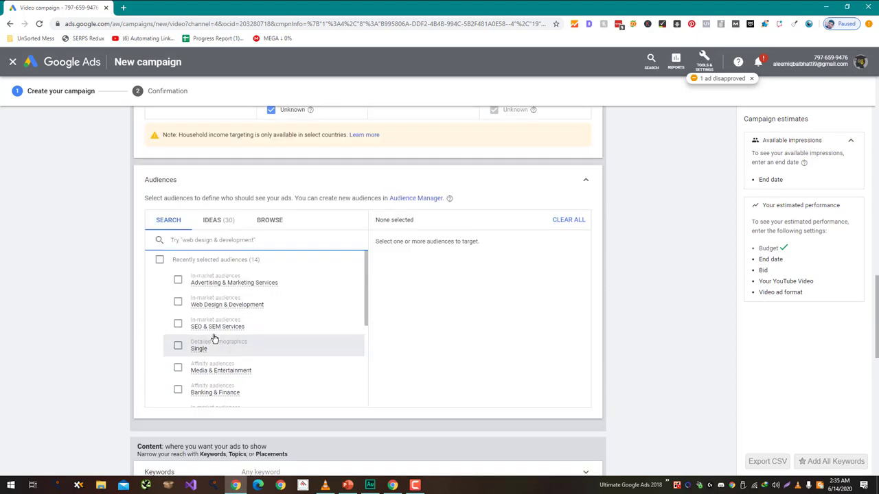
{"action": "scroll", "coordinate": [218, 337], "scroll_direction": "down", "scroll_amount": 1}
{"action": "scroll", "coordinate": [244, 308], "scroll_direction": "down", "scroll_amount": 2}
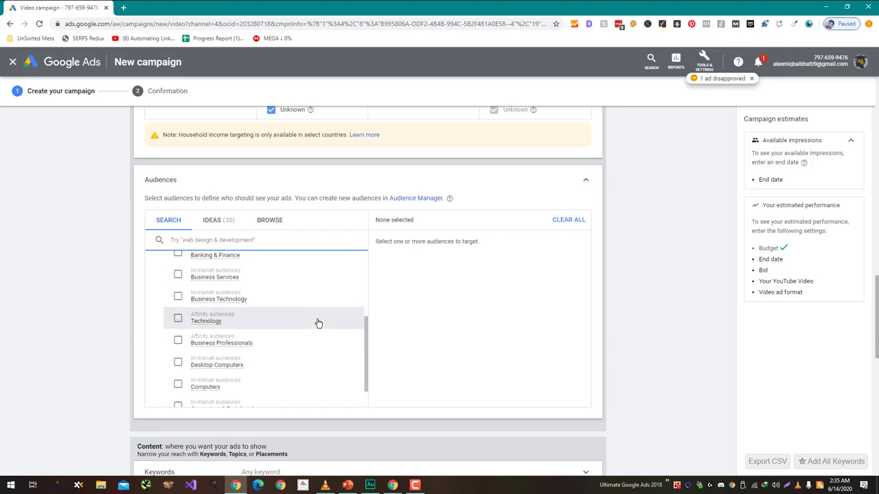
{"action": "left_click", "coordinate": [177, 318]}
{"action": "left_click", "coordinate": [174, 300]}
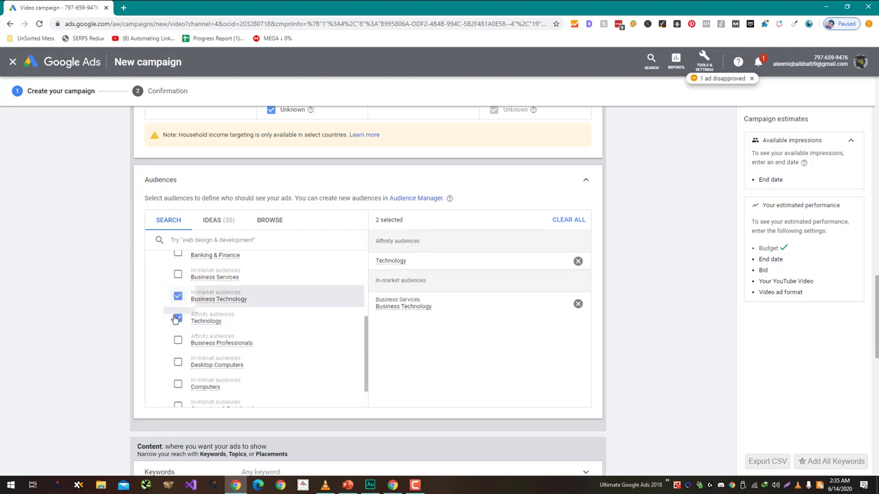
- Open the ad group's keyword targeting and place the cursor in the keyword entry box
{"action": "scroll", "coordinate": [176, 340], "scroll_direction": "down", "scroll_amount": 1}
{"action": "scroll", "coordinate": [175, 323], "scroll_direction": "down", "scroll_amount": 3}
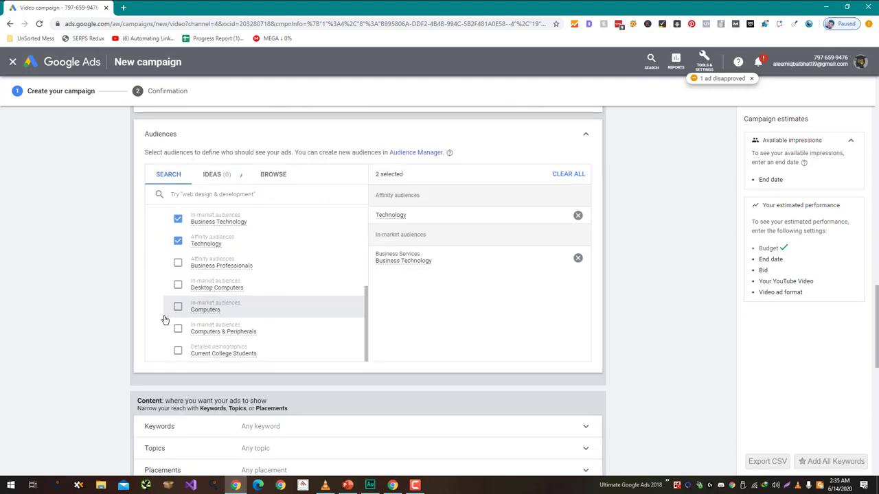
{"action": "left_click", "coordinate": [217, 298]}
{"action": "scroll", "coordinate": [233, 288], "scroll_direction": "down", "scroll_amount": 1}
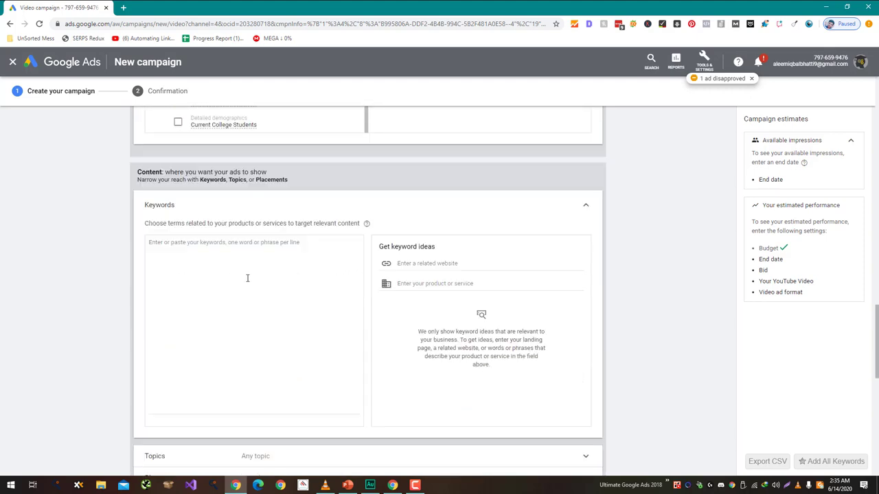
{"action": "left_click", "coordinate": [296, 273]}
- Search Google for "google keyword planner" in a new browser tab
{"action": "key", "text": "ctrl+t"}
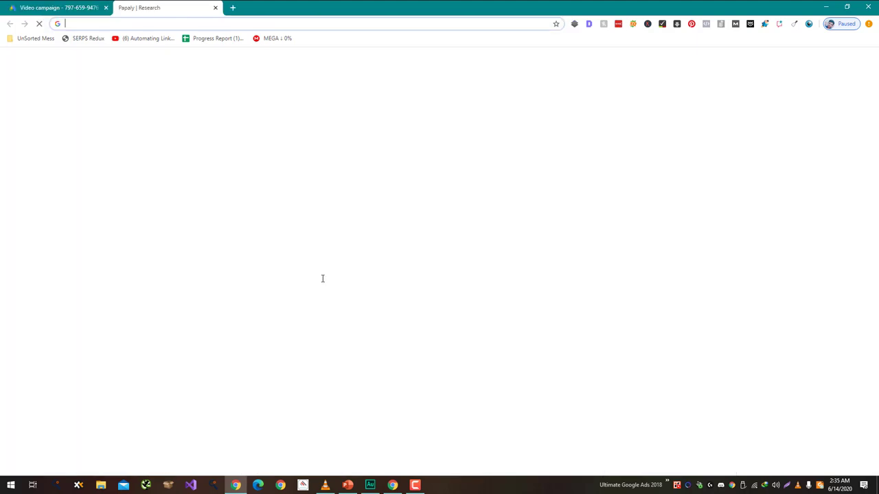
{"action": "type", "text": "google keyword planner"}
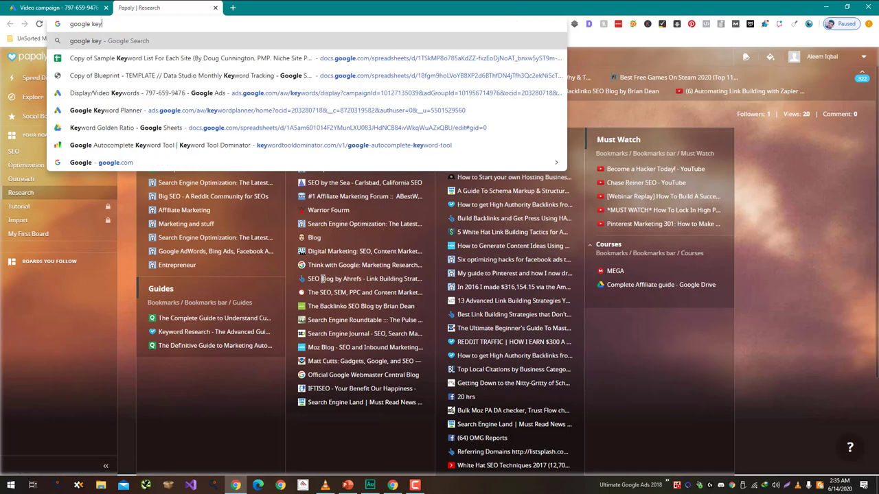
{"action": "key", "text": "Return"}
- Open gamingdairy.com in another new browser tab
{"action": "key", "text": "ctrl+t"}
{"action": "type", "text": "gamingdairy.com"}
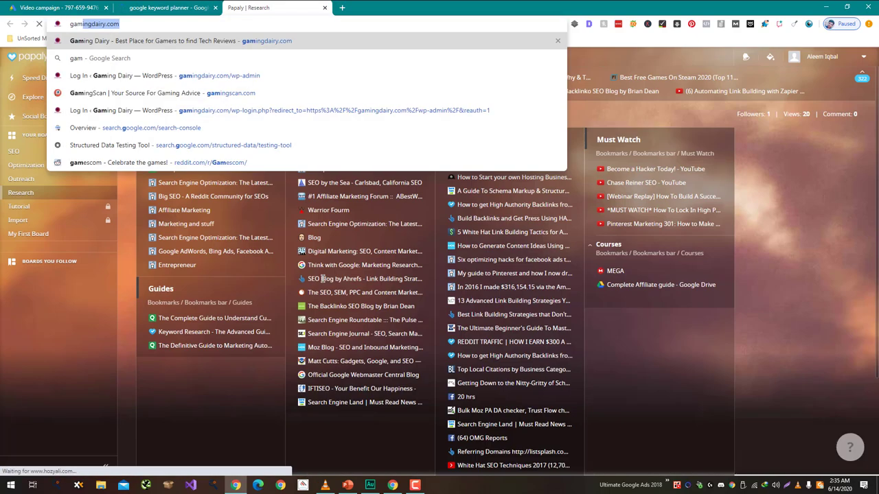
{"action": "key", "text": "Return"}
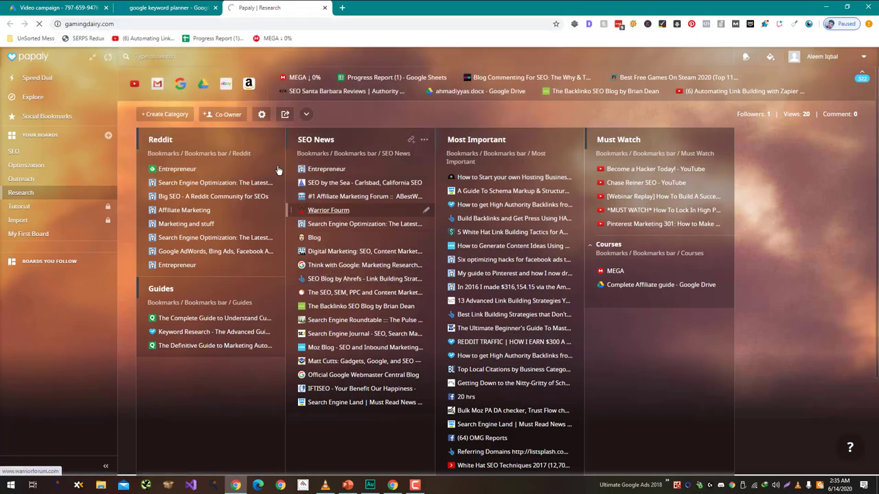
- Open Google Keyword Planner from the search results, and open the Best Motherboards for Core i7-9700K article on gamingdairy.com
{"action": "key", "text": "ctrl+shift+Tab"}
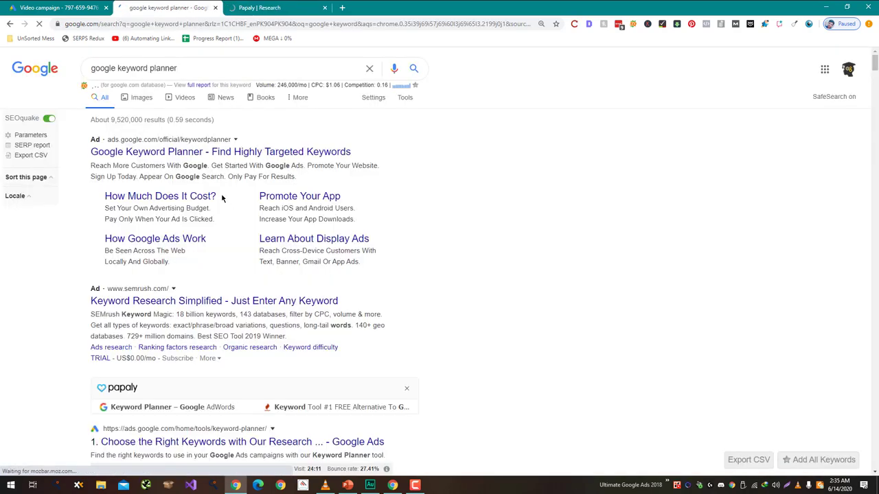
{"action": "scroll", "coordinate": [198, 293], "scroll_direction": "down", "scroll_amount": 3}
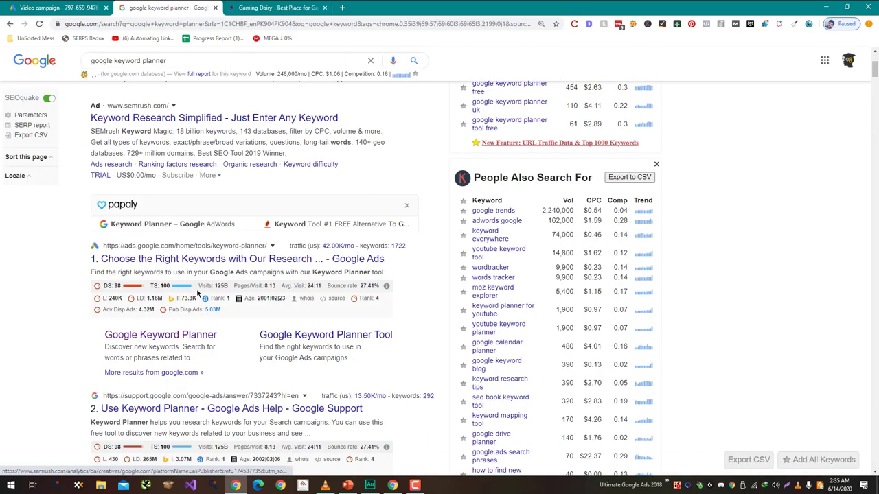
{"action": "left_click", "coordinate": [217, 260]}
{"action": "key", "text": "ctrl+Tab"}
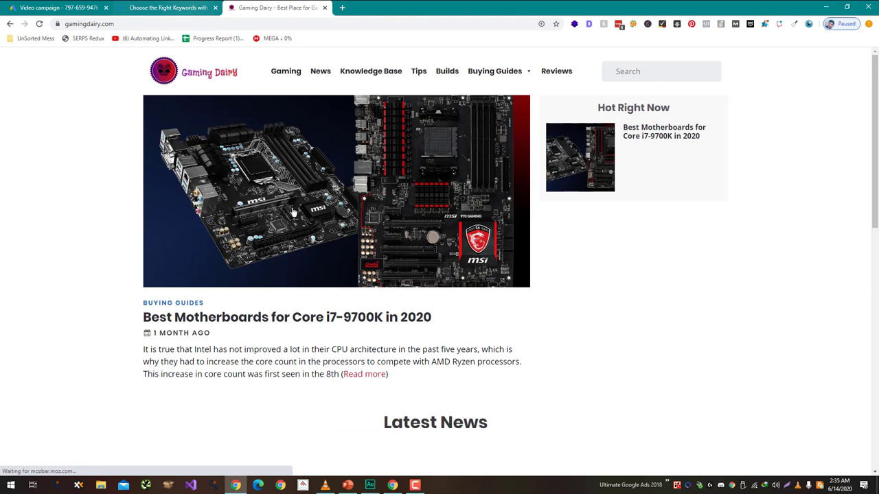
{"action": "key", "text": "ctrl+shift+Tab"}
{"action": "left_click", "coordinate": [329, 337]}
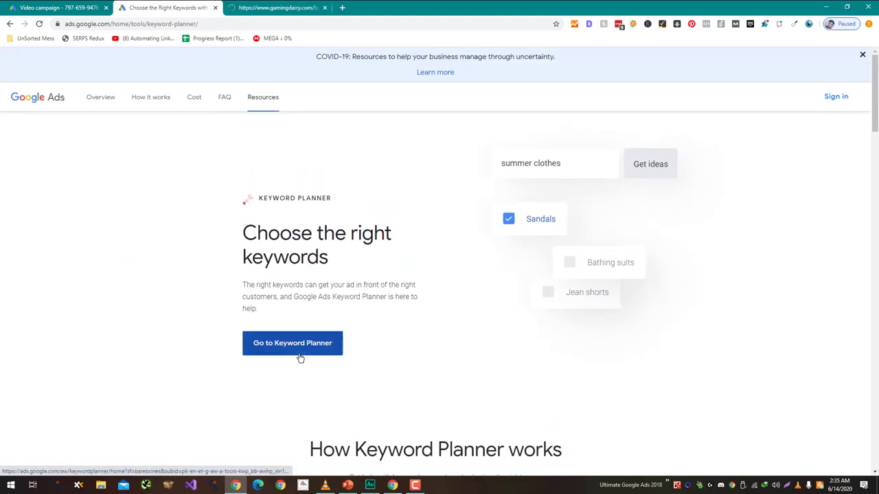
{"action": "left_click", "coordinate": [214, 7]}
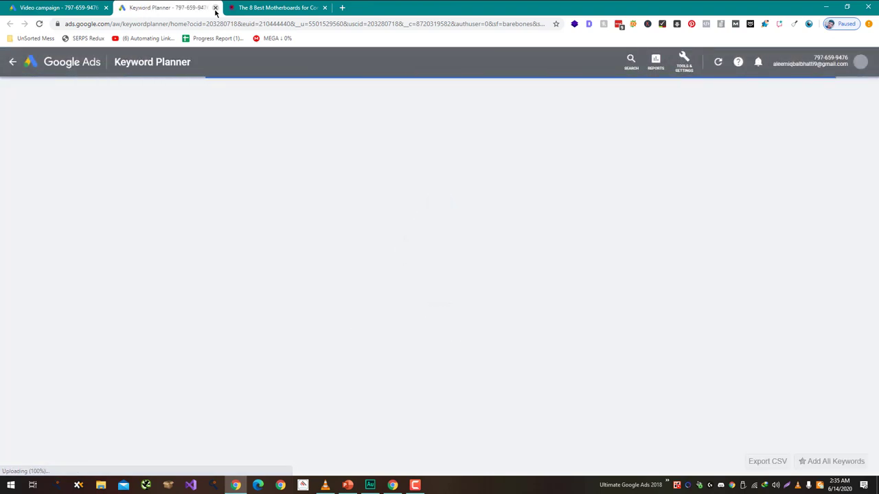
- Get new keyword ideas in Keyword Planner for "Best Motherboards for Core i7-9700K", copied from the article's title
{"action": "left_click", "coordinate": [264, 6]}
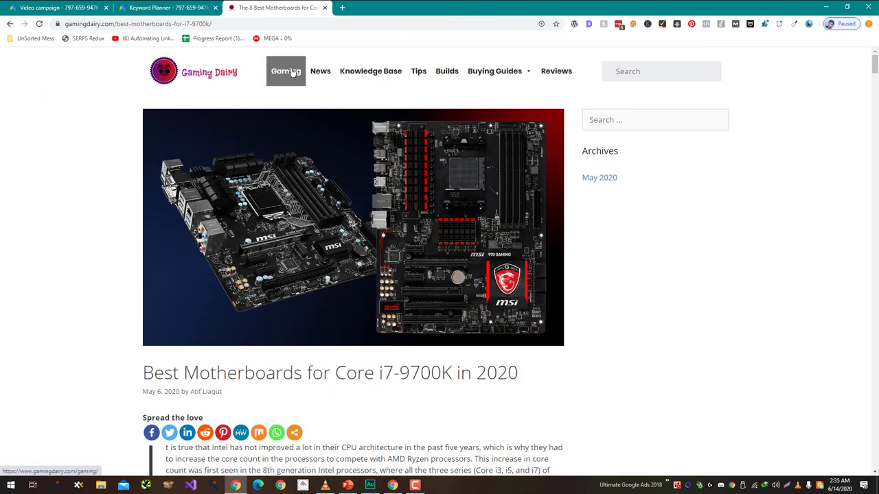
{"action": "left_click_drag", "start_coordinate": [452, 374], "coordinate": [143, 374]}
{"action": "key", "text": "ctrl+c"}
{"action": "left_click", "coordinate": [162, 5]}
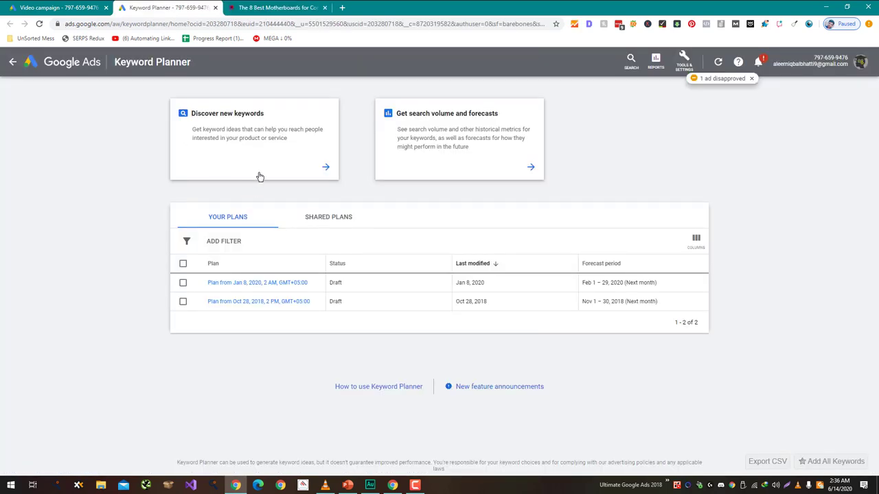
{"action": "left_click", "coordinate": [258, 175]}
{"action": "key", "text": "ctrl+v"}
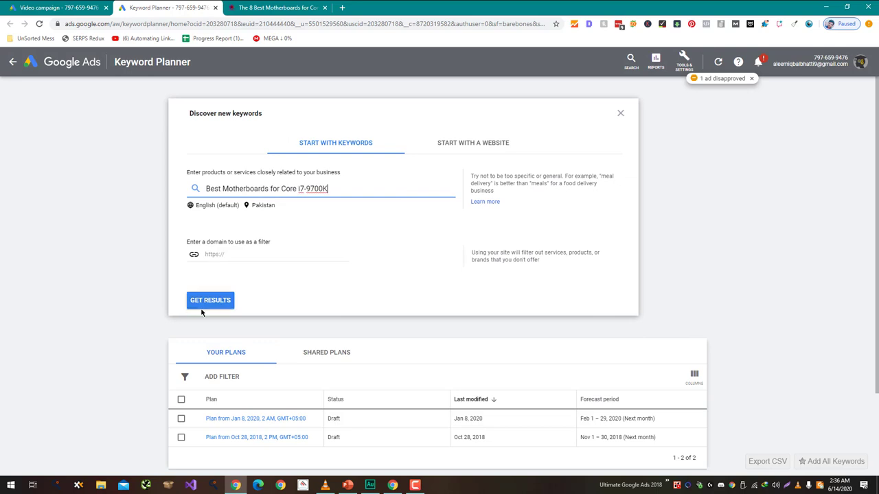
{"action": "left_click", "coordinate": [211, 300]}
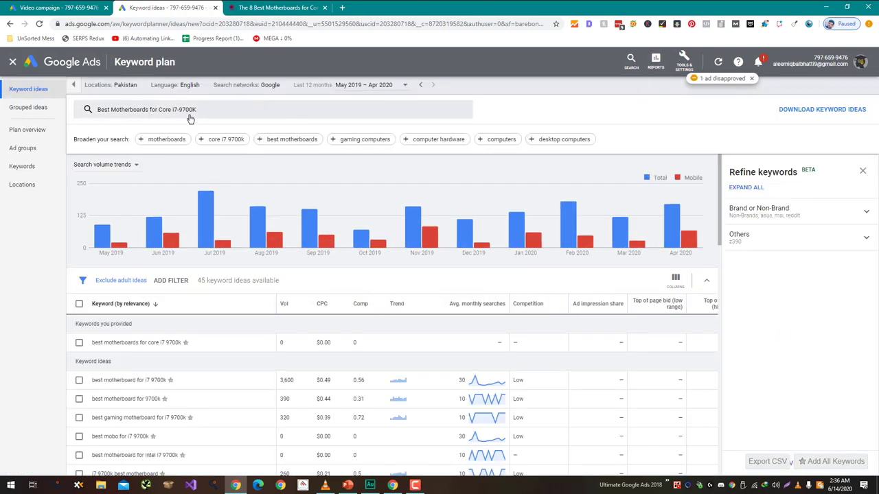
- Remove Pakistan from the keyword plan's targeting so that ideas cover all locations
{"action": "left_click", "coordinate": [147, 84]}
{"action": "left_click", "coordinate": [431, 217]}
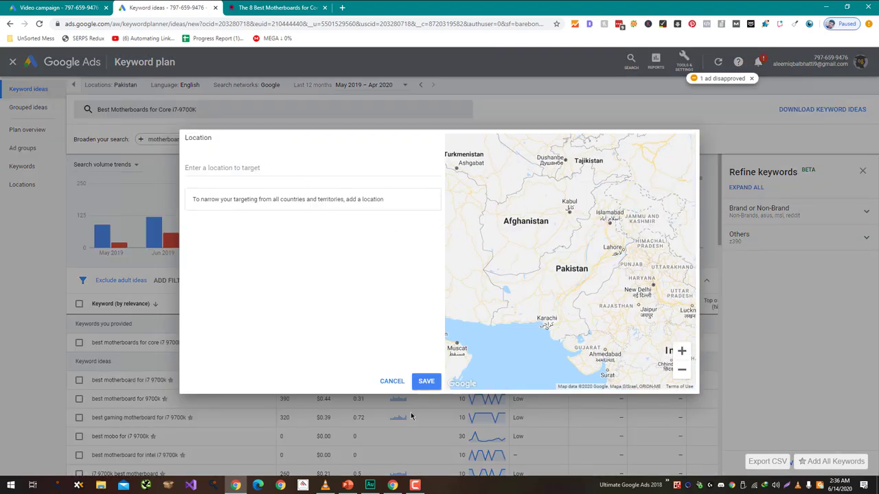
{"action": "left_click", "coordinate": [426, 381]}
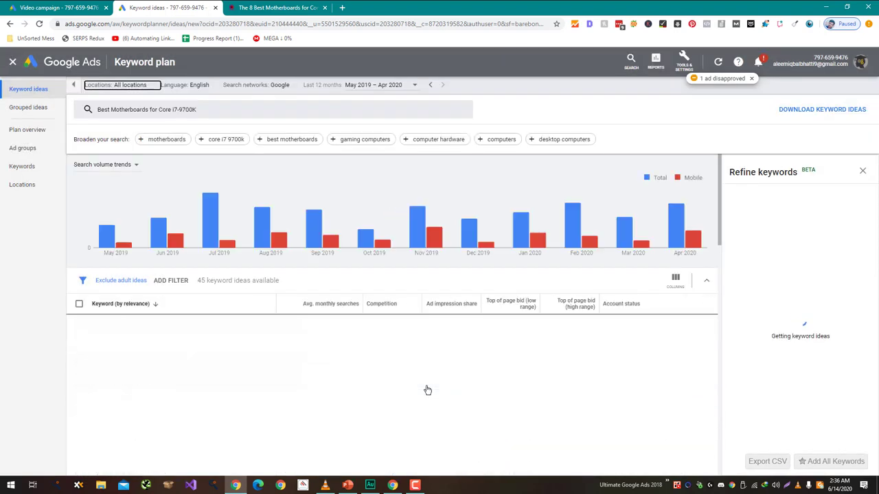
{"action": "scroll", "coordinate": [248, 368], "scroll_direction": "down", "scroll_amount": 1}
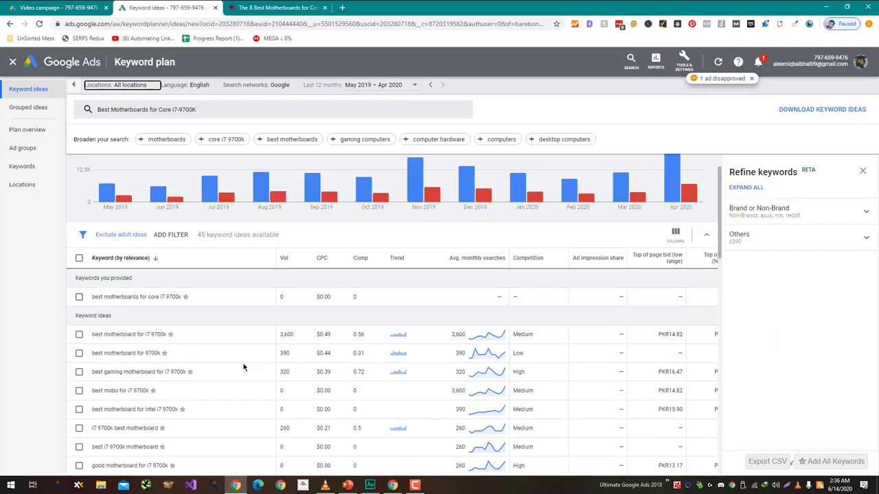
- Copy "best motherboard for i7 9700k" from the keyword ideas into the video campaign's keywords as exact match in square brackets
{"action": "triple_click", "coordinate": [127, 335]}
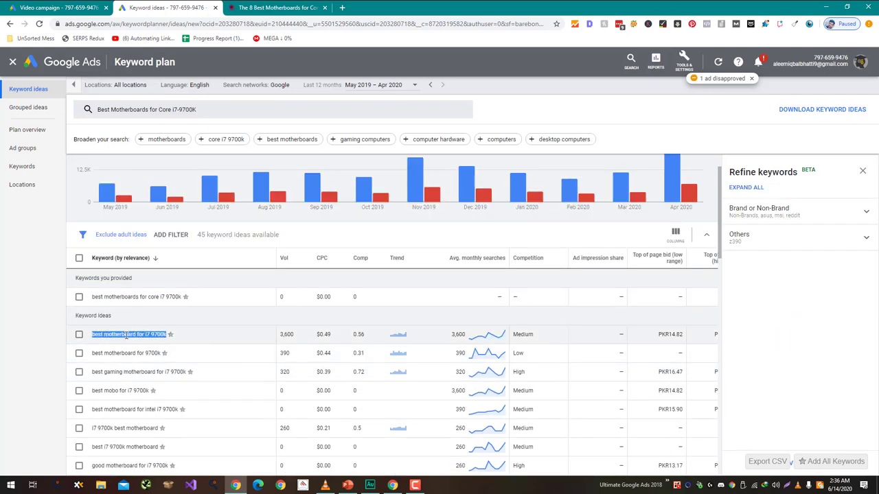
{"action": "key", "text": "ctrl+c"}
{"action": "key", "text": "ctrl+Page_Up"}
{"action": "key", "text": "ctrl+v"}
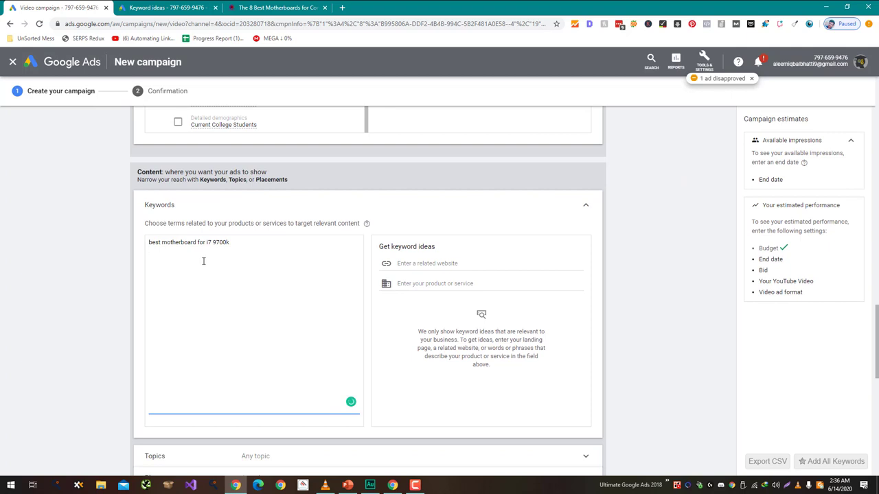
{"action": "key", "text": "Home"}
- Add the keyword idea "best motherboard for 9700k" to the campaign's keywords on a new line in square brackets
{"action": "key", "text": "ctrl+Page_Down"}
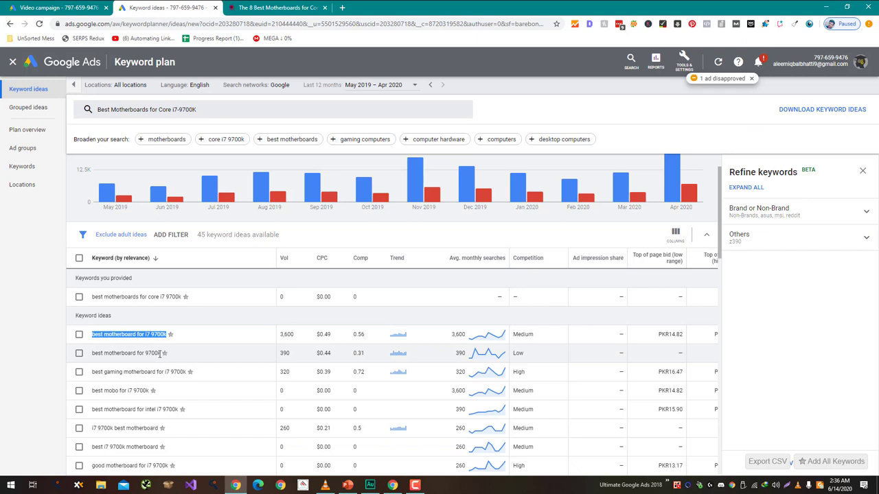
{"action": "left_click_drag", "start_coordinate": [160, 354], "coordinate": [92, 354]}
{"action": "left_click", "coordinate": [81, 5]}
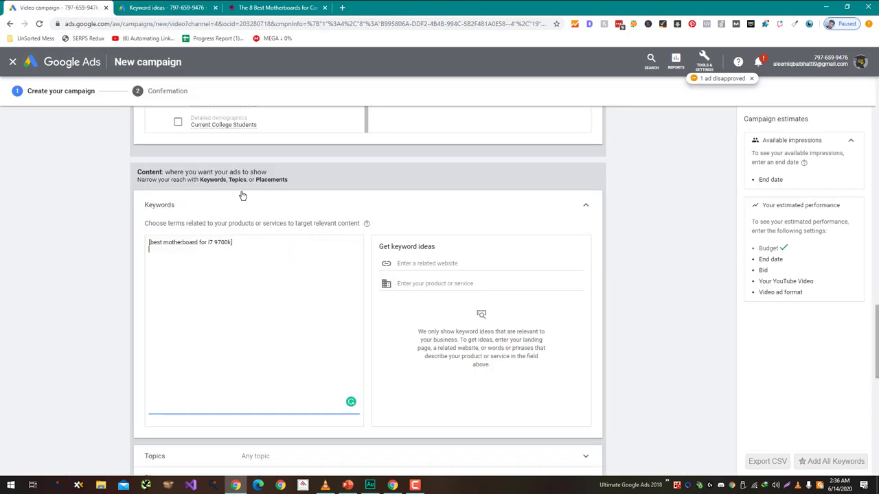
{"action": "key", "text": "ctrl+v"}
- Add the keyword idea "best gaming motherboard for i7 9700k" to the campaign's keywords in square brackets
{"action": "key", "text": "ctrl+Tab"}
{"action": "scroll", "coordinate": [159, 378], "scroll_direction": "down", "scroll_amount": 3}
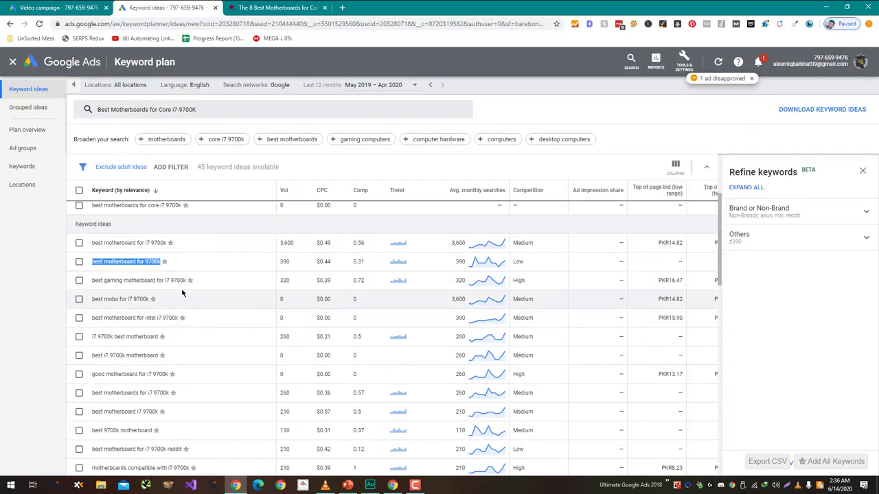
{"action": "left_click_drag", "start_coordinate": [187, 280], "coordinate": [62, 281]}
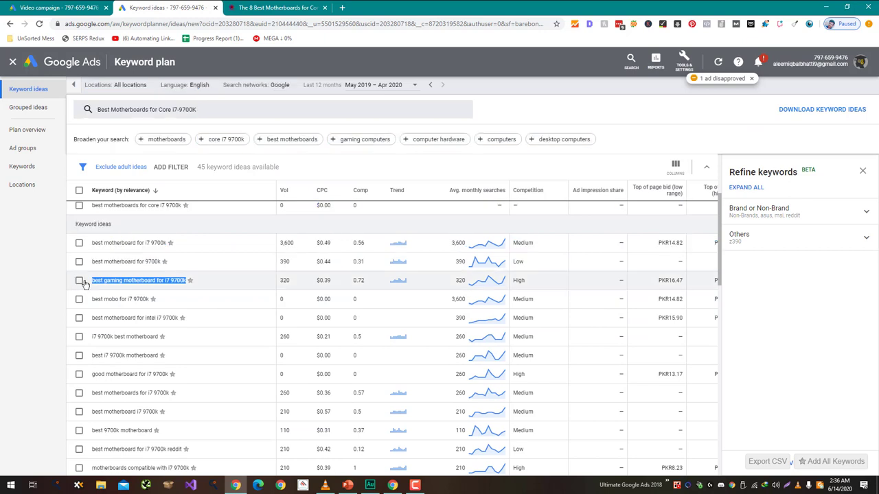
{"action": "key", "text": "ctrl+shift+Tab"}
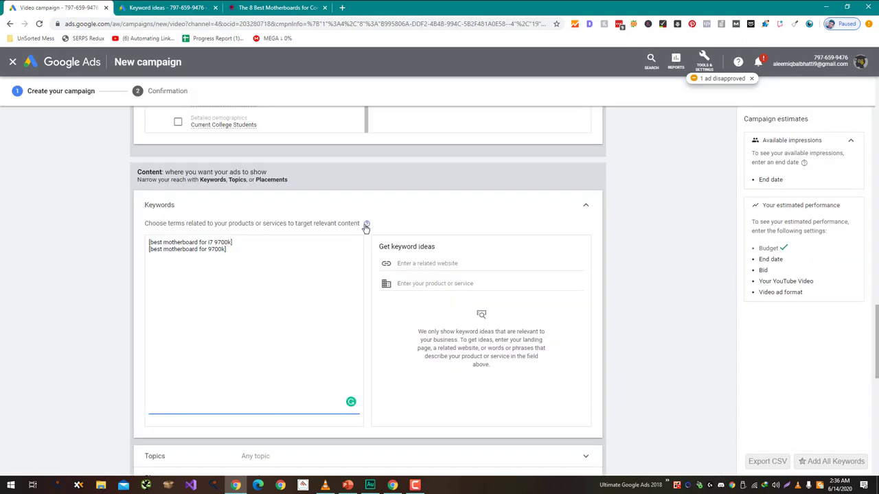
{"action": "left_click", "coordinate": [366, 224]}
{"action": "left_click", "coordinate": [317, 279]}
{"action": "key", "text": "ctrl+v"}
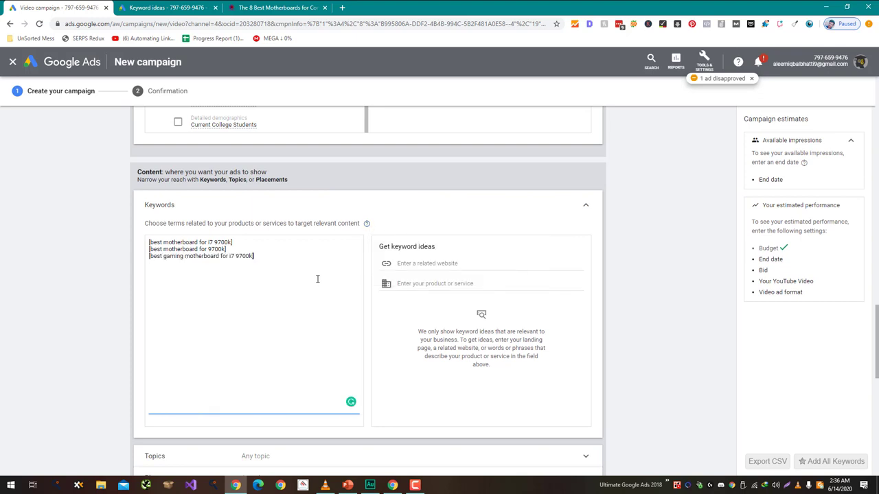
- Add the keyword idea "best motherboard for intel i7 9700k" to the campaign's keywords in square brackets
{"action": "key", "text": "ctrl+Tab"}
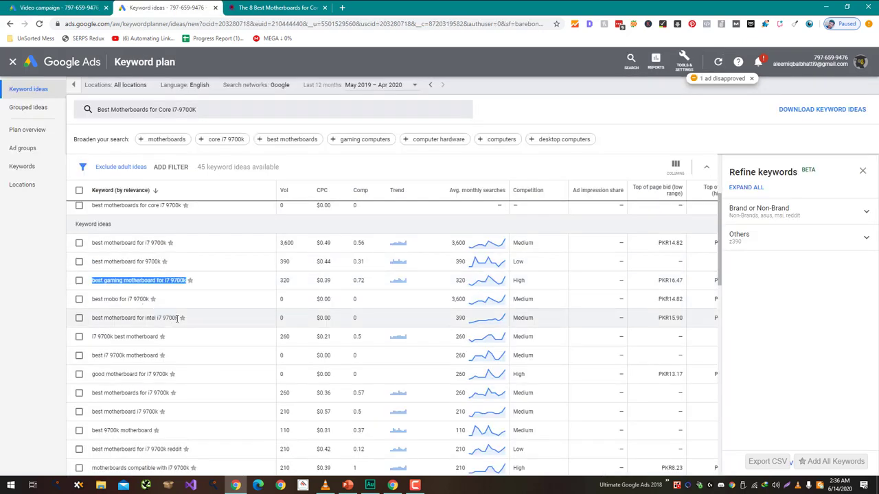
{"action": "left_click_drag", "start_coordinate": [178, 318], "coordinate": [92, 318]}
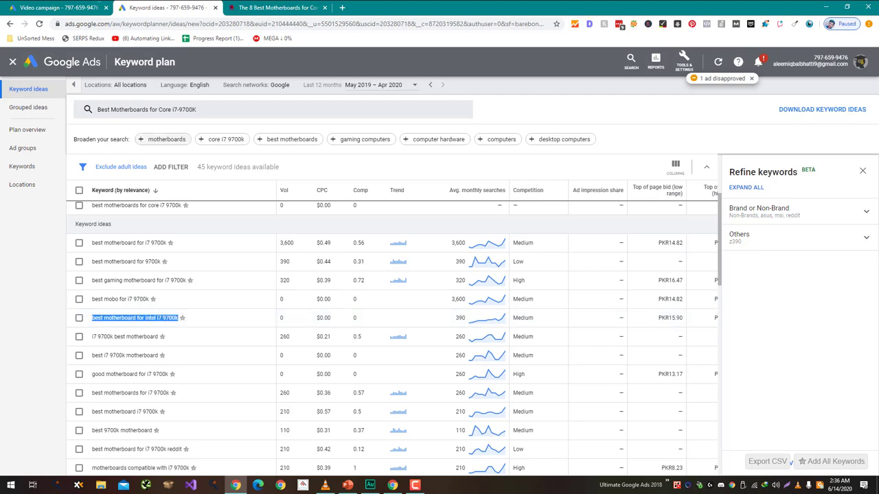
{"action": "key", "text": "ctrl+shift+Tab"}
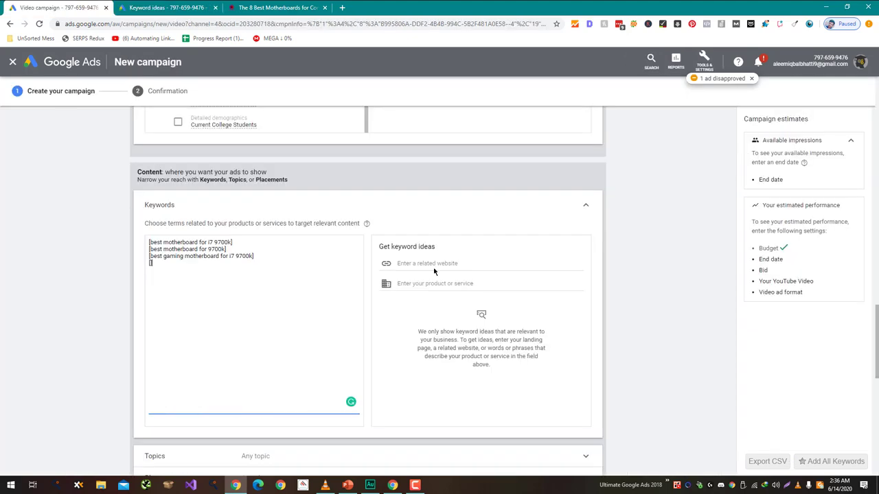
{"action": "key", "text": "ctrl+v"}
{"action": "key", "text": "Return"}
- Add the keyword ideas "i7 9700k best motherboard" and "best motherboards for i7 9700k" to the campaign's keywords without brackets
{"action": "left_click", "coordinate": [184, 6]}
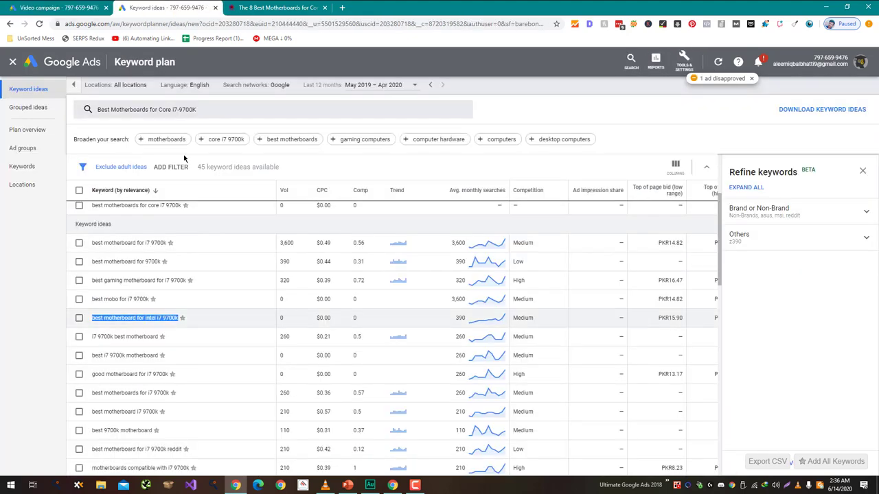
{"action": "left_click_drag", "start_coordinate": [158, 339], "coordinate": [90, 335]}
{"action": "key", "text": "ctrl+shift+Tab"}
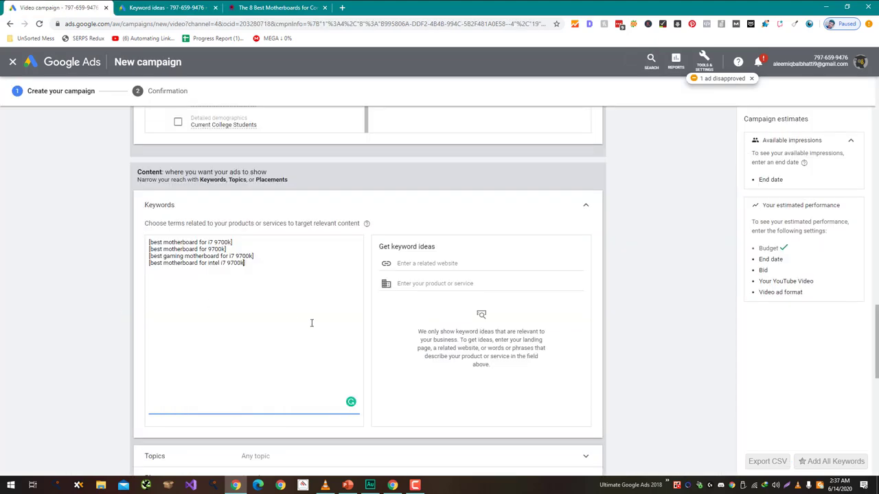
{"action": "key", "text": "ctrl+Tab"}
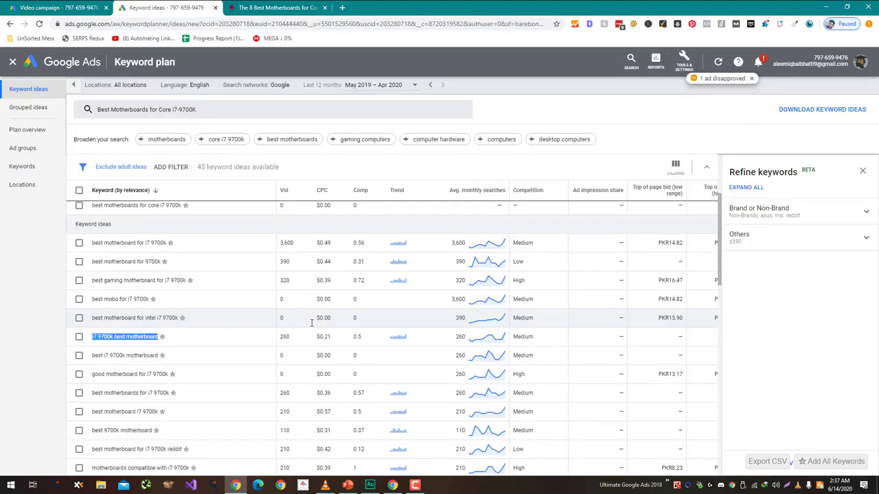
{"action": "scroll", "coordinate": [134, 228], "scroll_direction": "down", "scroll_amount": 2}
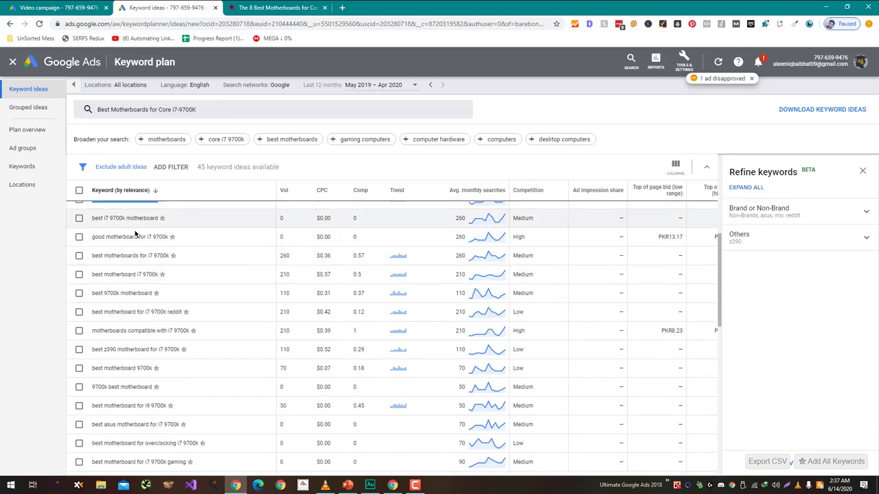
{"action": "double_click", "coordinate": [134, 256]}
{"action": "triple_click", "coordinate": [134, 256]}
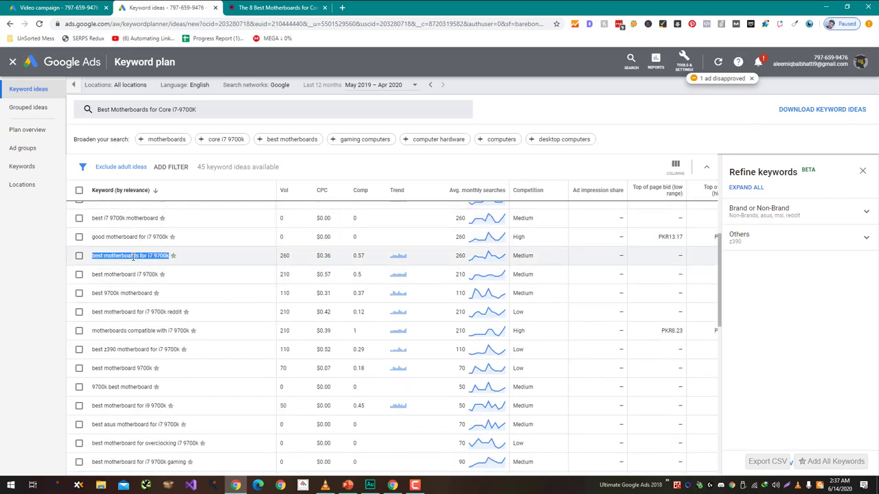
{"action": "key", "text": "ctrl+shift+Tab"}
{"action": "key", "text": "ctrl+v"}
- Add the keyword idea "good motherboard for i7 9700k" to the campaign's keywords without brackets
{"action": "key", "text": "ctrl+Tab"}
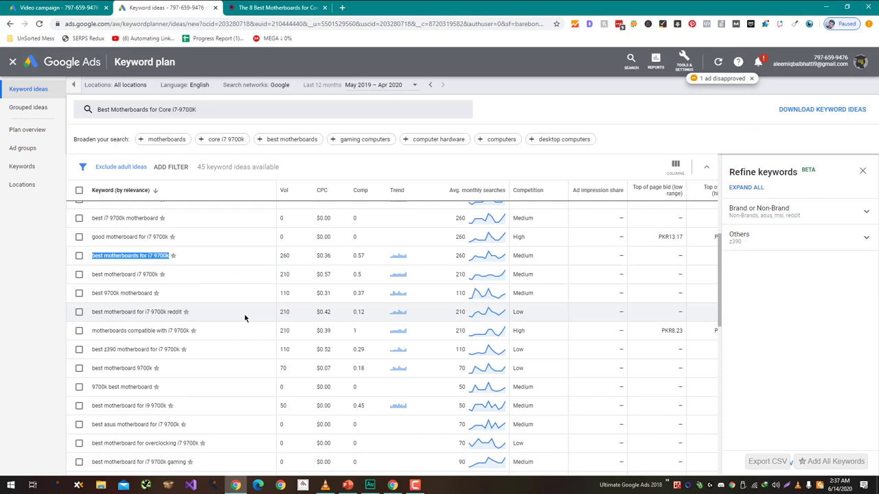
{"action": "triple_click", "coordinate": [129, 236]}
{"action": "key", "text": "ctrl+c"}
{"action": "key", "text": "ctrl+shift+Tab"}
{"action": "key", "text": "ctrl+v"}
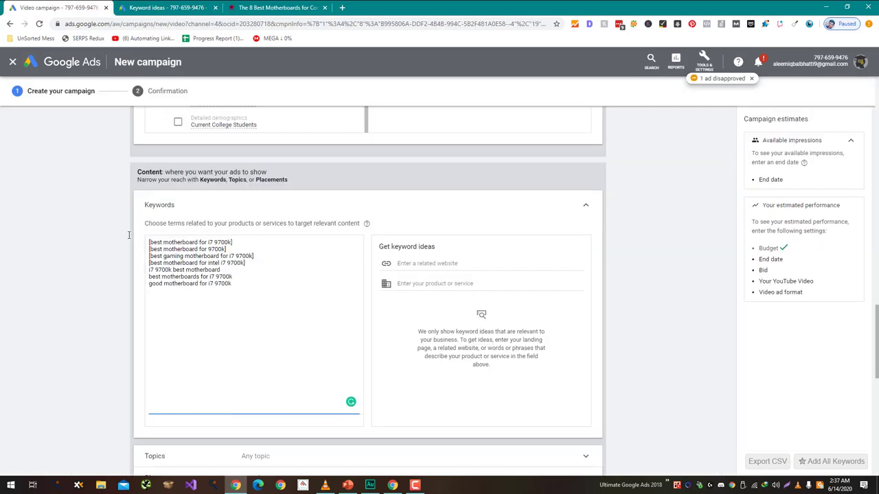
- Add the keyword idea "best motherboard i7 9700k" to the campaign's keywords
{"action": "key", "text": "ctrl+Tab"}
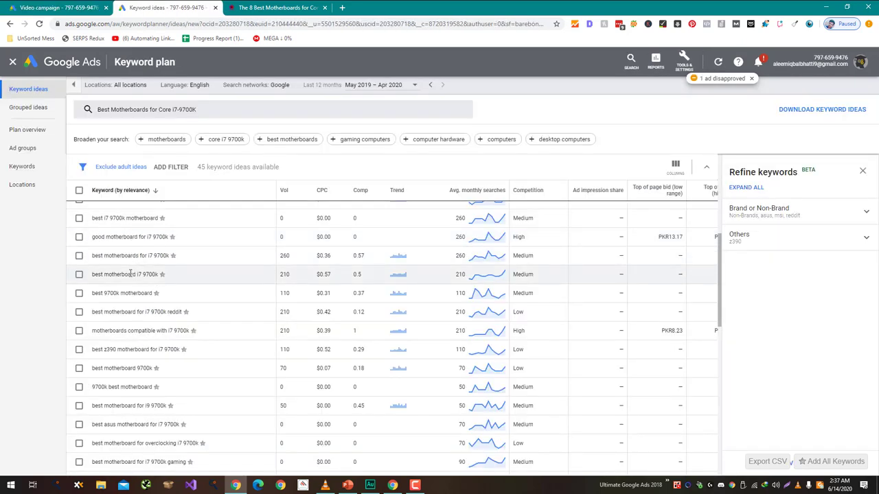
{"action": "triple_click", "coordinate": [129, 274]}
{"action": "key", "text": "ctrl+c"}
{"action": "key", "text": "ctrl+shift+Tab"}
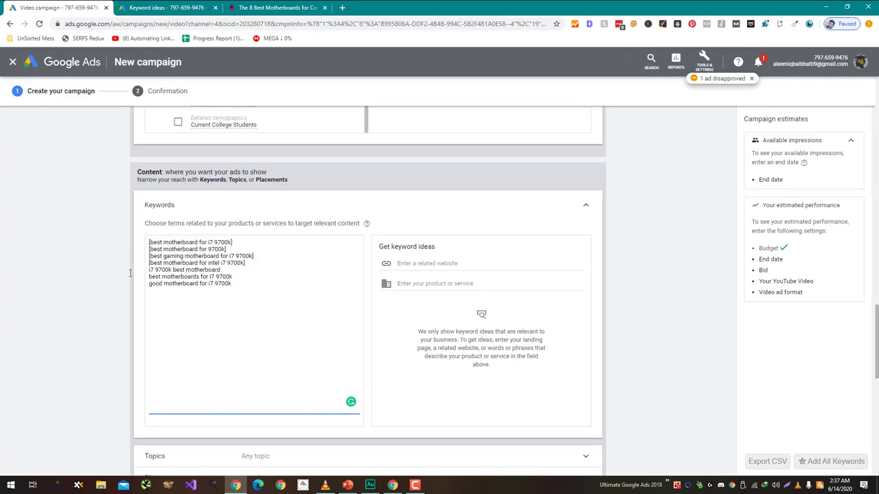
{"action": "key", "text": "ctrl+v"}
- Add the keyword idea "best 9700k motherboard" to the campaign's keywords
{"action": "key", "text": "ctrl+Tab"}
{"action": "double_click", "coordinate": [136, 294]}
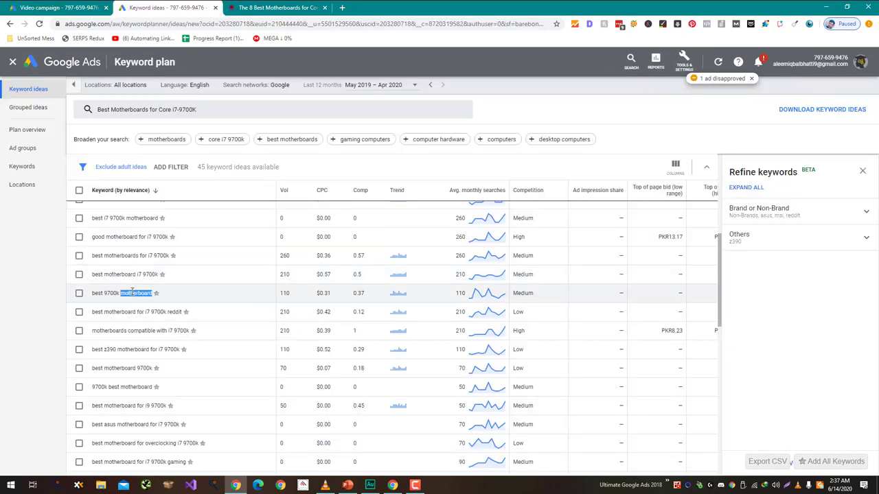
{"action": "triple_click", "coordinate": [131, 291]}
{"action": "key", "text": "ctrl+c"}
{"action": "key", "text": "ctrl+shift+Tab"}
{"action": "key", "text": "ctrl+v"}
- Add the keyword idea "motherboards compatible with i7 9700k" to the campaign's keywords
{"action": "key", "text": "ctrl+Tab"}
{"action": "triple_click", "coordinate": [158, 330]}
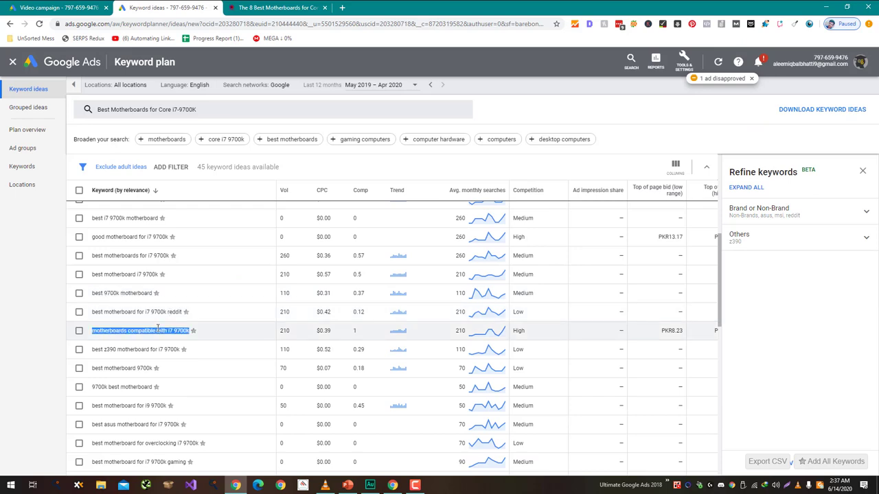
{"action": "key", "text": "ctrl+c"}
{"action": "key", "text": "ctrl+shift+Tab"}
{"action": "key", "text": "ctrl+v"}
- Add the keyword idea "best motherboard for i9 9700k" to the campaign's keywords
{"action": "key", "text": "ctrl+Tab"}
{"action": "scroll", "coordinate": [169, 338], "scroll_direction": "down", "scroll_amount": 2}
{"action": "triple_click", "coordinate": [156, 314]}
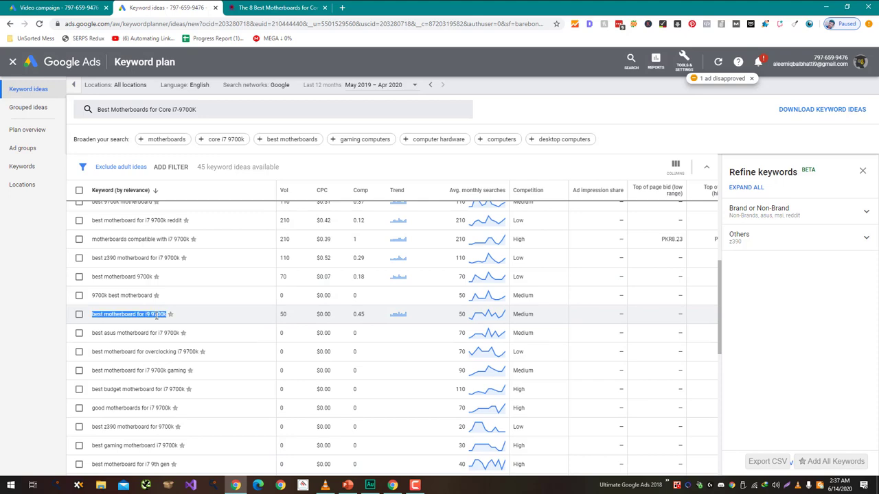
{"action": "key", "text": "ctrl+c"}
{"action": "key", "text": "ctrl+shift+Tab"}
{"action": "key", "text": "ctrl+v"}
- Look over the remaining keyword ideas and remove the extra line after the last added campaign keyword
{"action": "key", "text": "ctrl+Tab"}
{"action": "scroll", "coordinate": [141, 315], "scroll_direction": "down", "scroll_amount": 4}
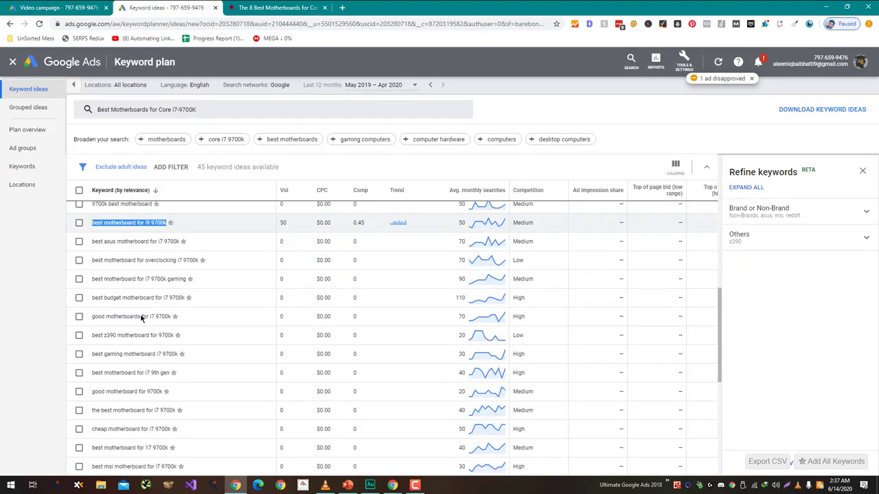
{"action": "triple_click", "coordinate": [142, 255]}
{"action": "key", "text": "ctrl+c"}
{"action": "key", "text": "ctrl+shift+Tab"}
{"action": "key", "text": "ctrl+v"}
{"action": "key", "text": "BackSpace"}
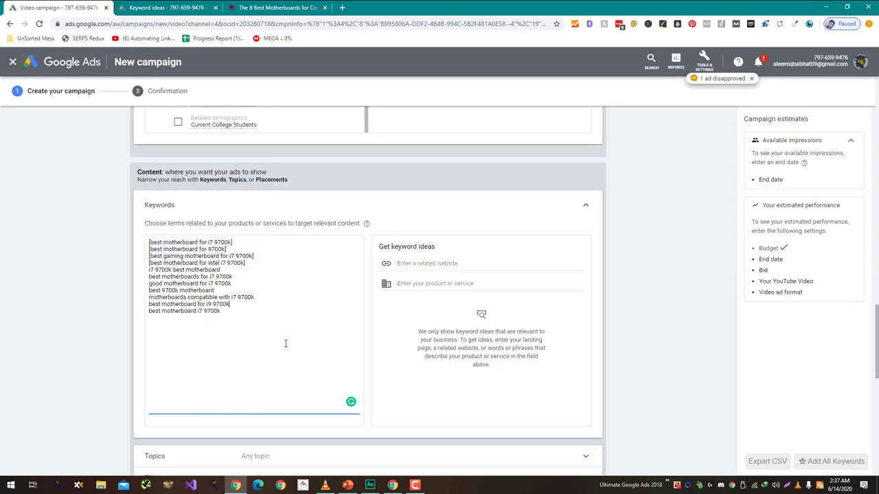
- Expand the campaign's Placements targeting options
{"action": "scroll", "coordinate": [583, 299], "scroll_direction": "down", "scroll_amount": 2}
{"action": "left_click", "coordinate": [381, 342]}
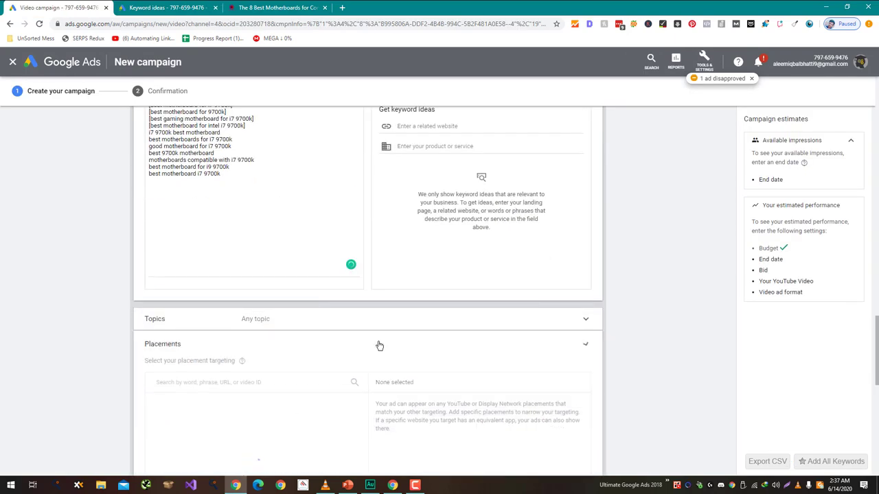
{"action": "scroll", "coordinate": [377, 343], "scroll_direction": "down", "scroll_amount": 2}
{"action": "left_click", "coordinate": [305, 252]}
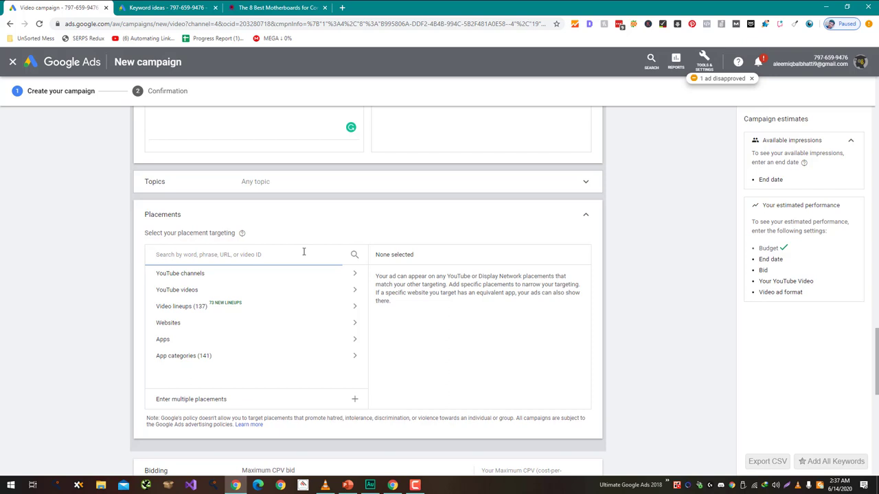
{"action": "type", "text": "vi"}
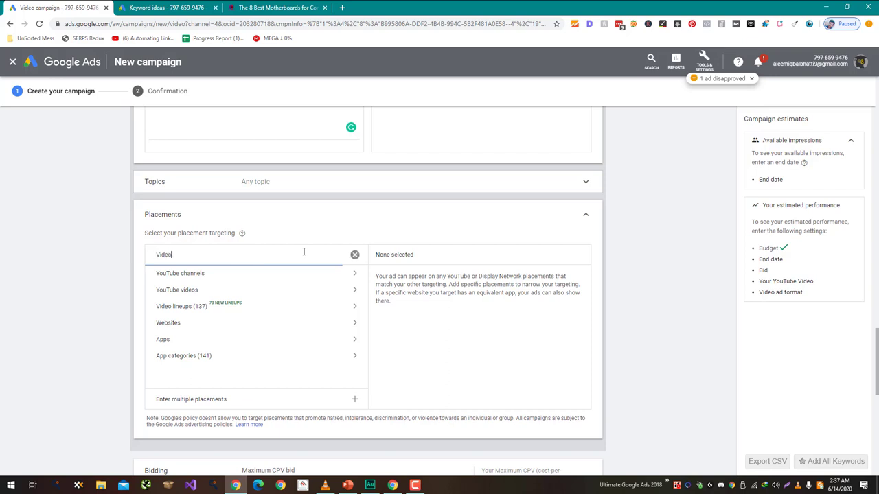
{"action": "type", "text": "deo Wali"}
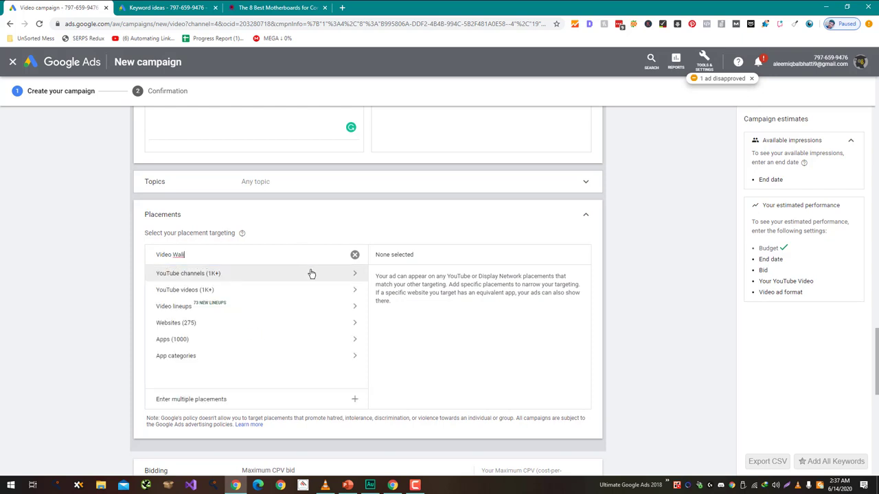
{"action": "key", "text": "ctrl+a"}
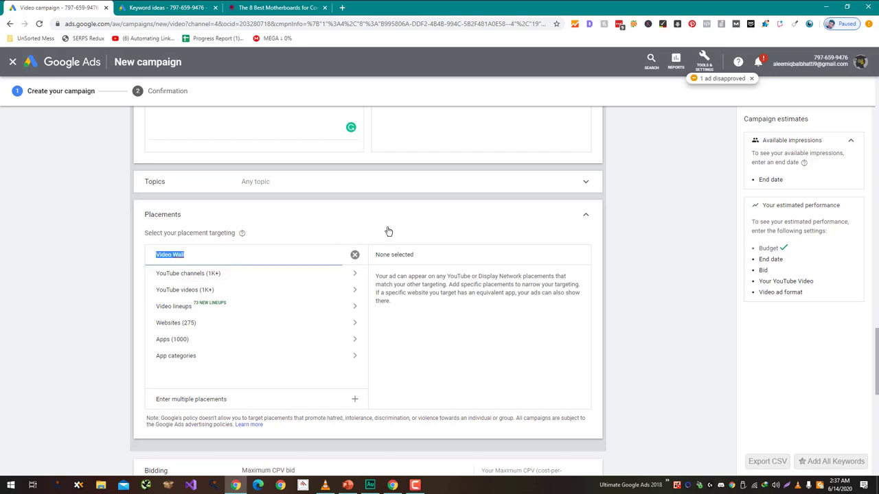
{"action": "key", "text": "BackSpace"}
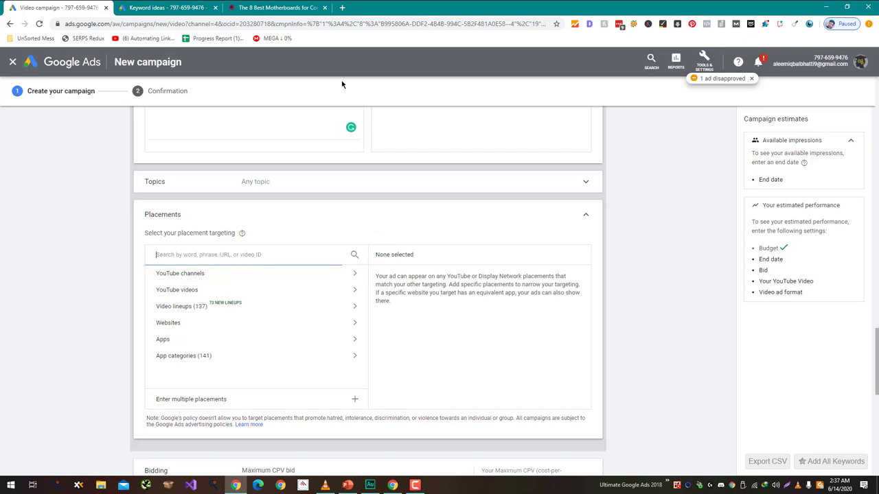
- Open YouTube separately, search for "video wali sarkar" and copy the link of the VideoWaliSarkar channel
{"action": "key", "text": "ctrl+t"}
{"action": "type", "text": "y"}
{"action": "key", "text": "Return"}
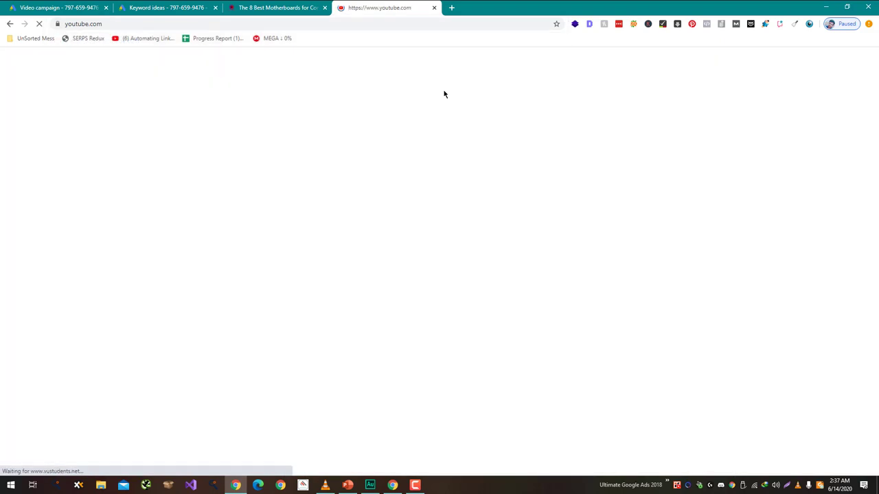
{"action": "type", "text": "Vid"}
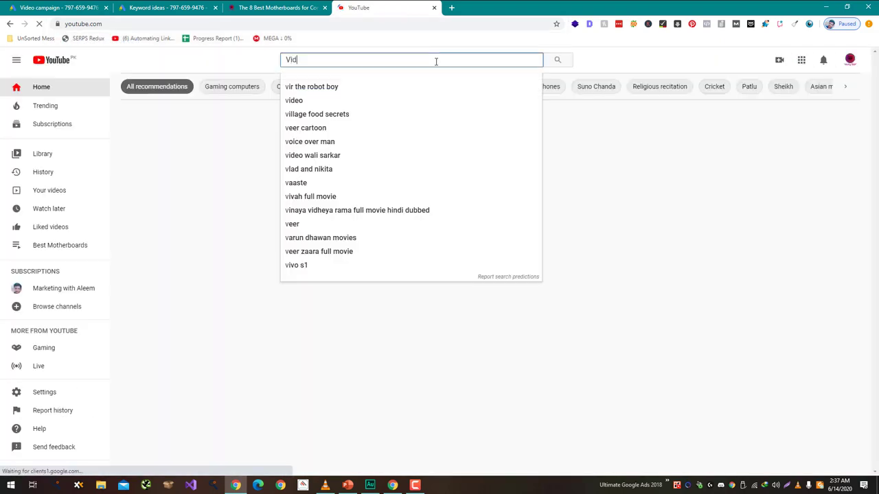
{"action": "type", "text": "eo wali"}
{"action": "key", "text": "Down"}
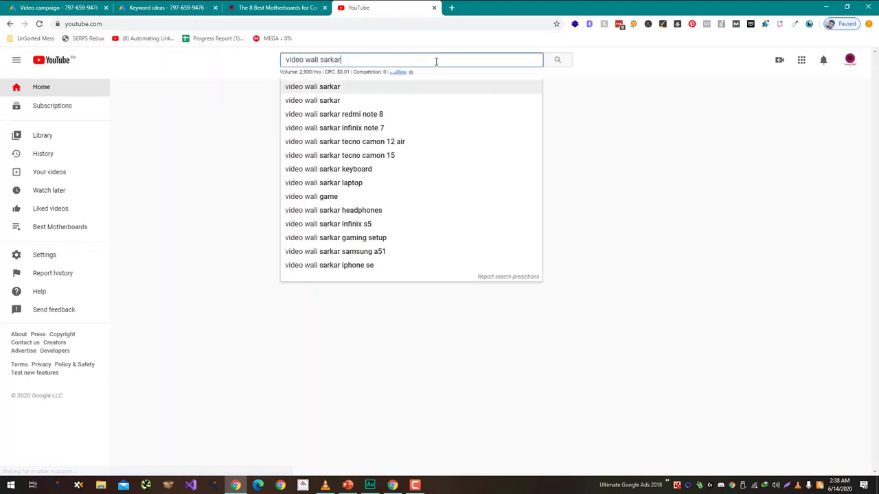
{"action": "key", "text": "Return"}
{"action": "right_click", "coordinate": [348, 122]}
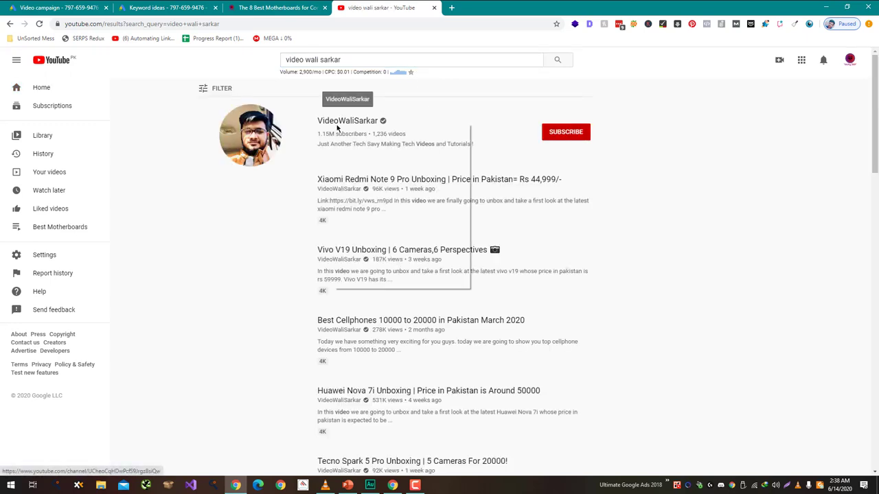
{"action": "left_click", "coordinate": [392, 174]}
- Return to the Google Ads campaign and add the VideoWaliSarkar YouTube channel as a placement using the copied link
{"action": "left_click", "coordinate": [55, 8]}
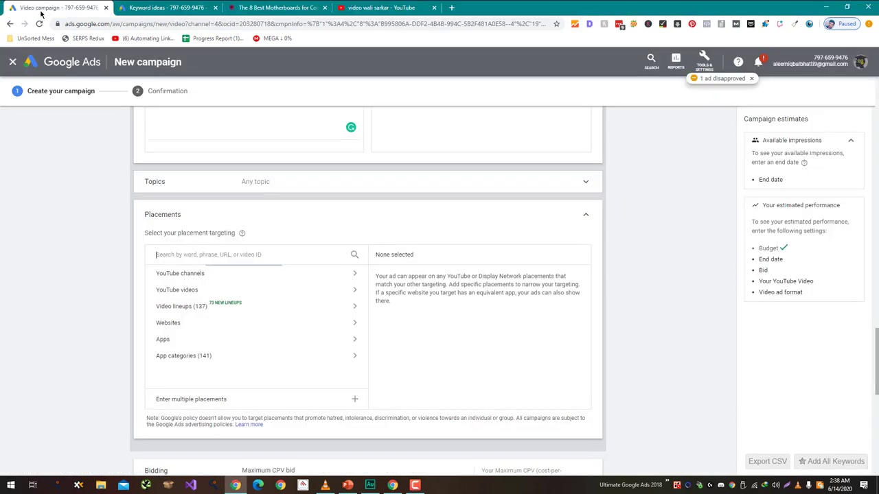
{"action": "left_click", "coordinate": [249, 261]}
{"action": "key", "text": "ctrl+v"}
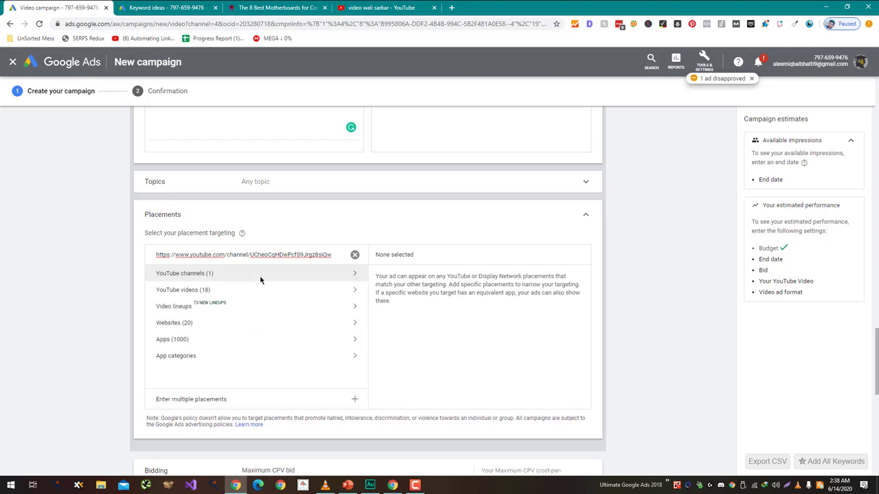
{"action": "left_click", "coordinate": [259, 275]}
{"action": "left_click", "coordinate": [264, 294]}
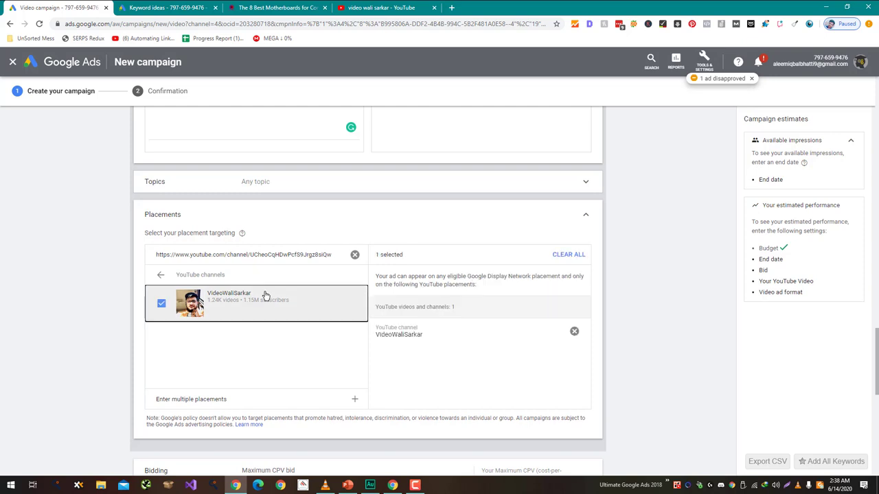
- Set the campaign's maximum CPV bid to PKR 1
{"action": "scroll", "coordinate": [45, 372], "scroll_direction": "down", "scroll_amount": 1}
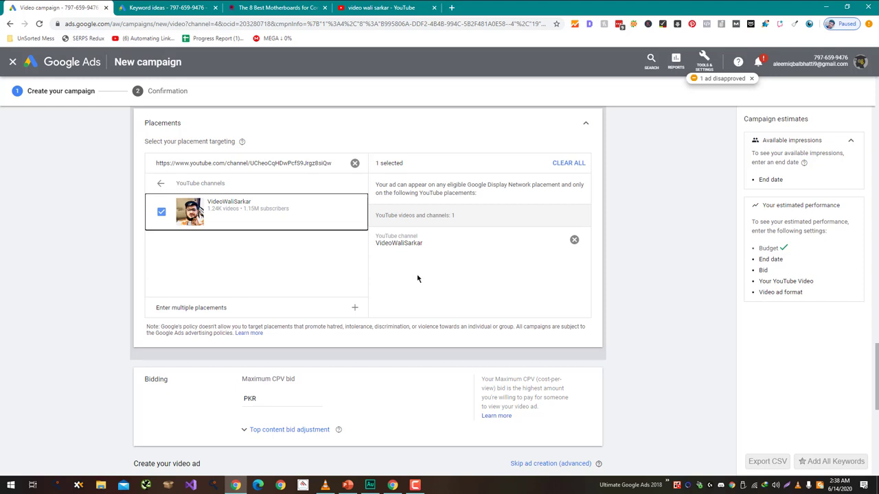
{"action": "scroll", "coordinate": [417, 278], "scroll_direction": "down", "scroll_amount": 3}
{"action": "left_click", "coordinate": [293, 173]}
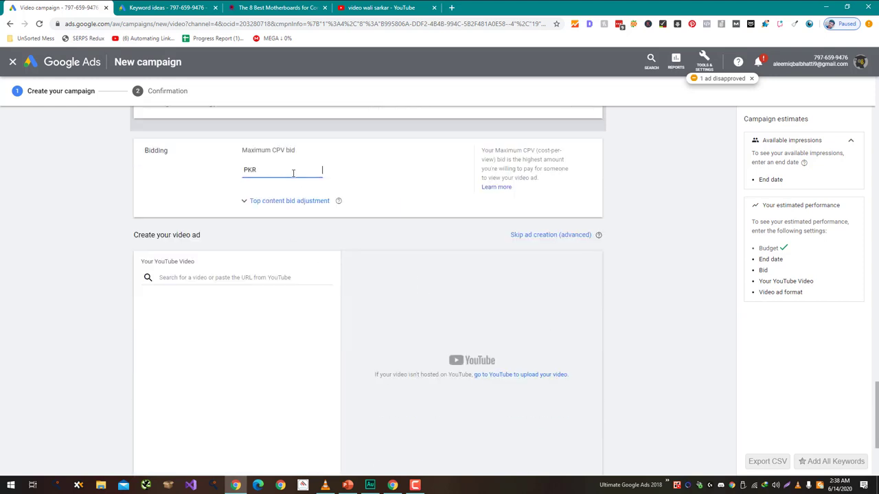
{"action": "type", "text": "1"}
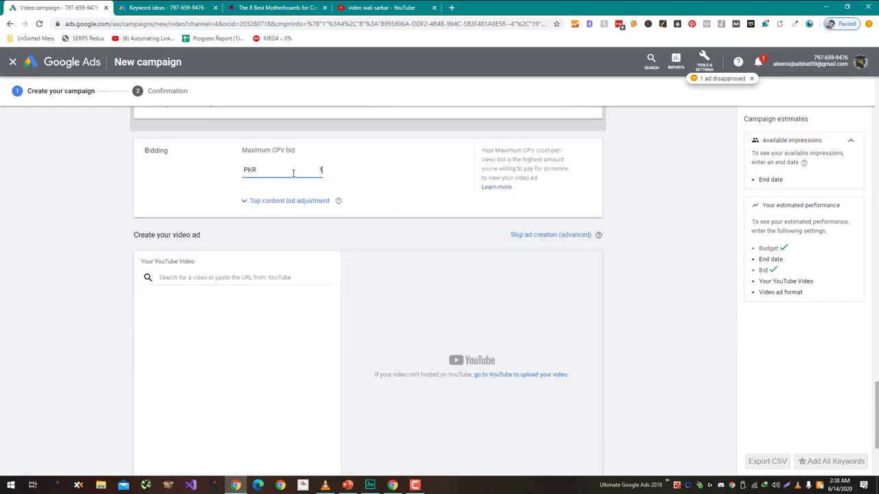
- Switch to YouTube and open "Best Motherboard for i7 9700K in 2020" from the Gaming Dairy channel to copy its URL without the timestamp
{"action": "left_click", "coordinate": [258, 277]}
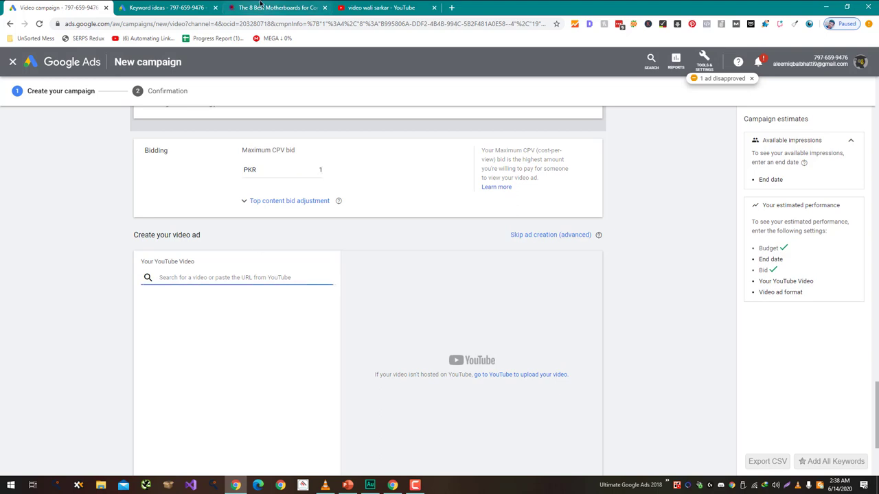
{"action": "left_click", "coordinate": [359, 7]}
{"action": "left_click", "coordinate": [348, 59]}
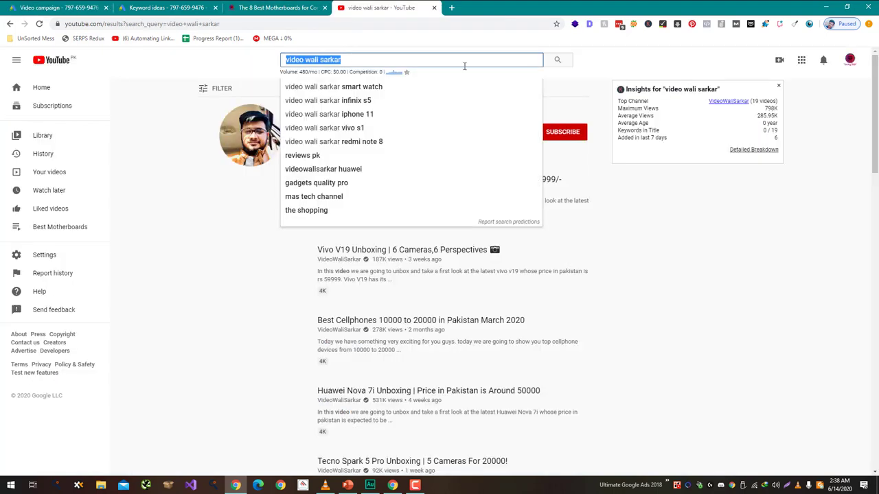
{"action": "left_click", "coordinate": [850, 60]}
{"action": "left_click", "coordinate": [824, 121]}
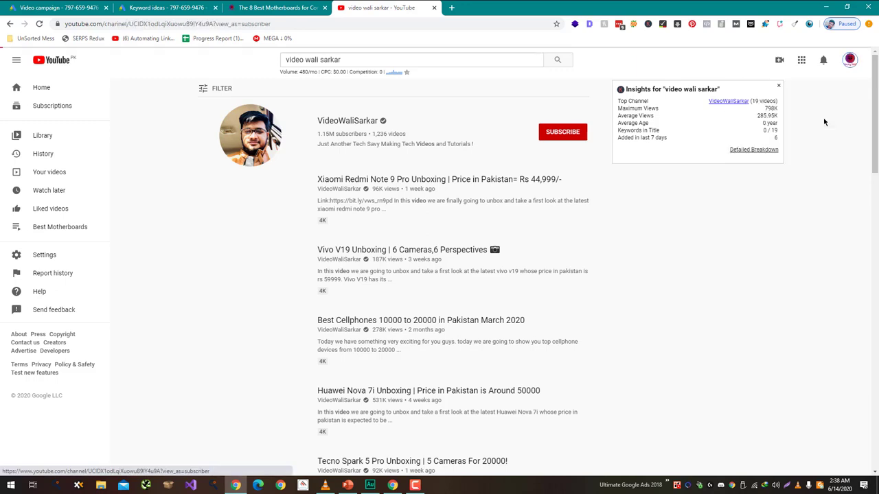
{"action": "left_click", "coordinate": [361, 182]}
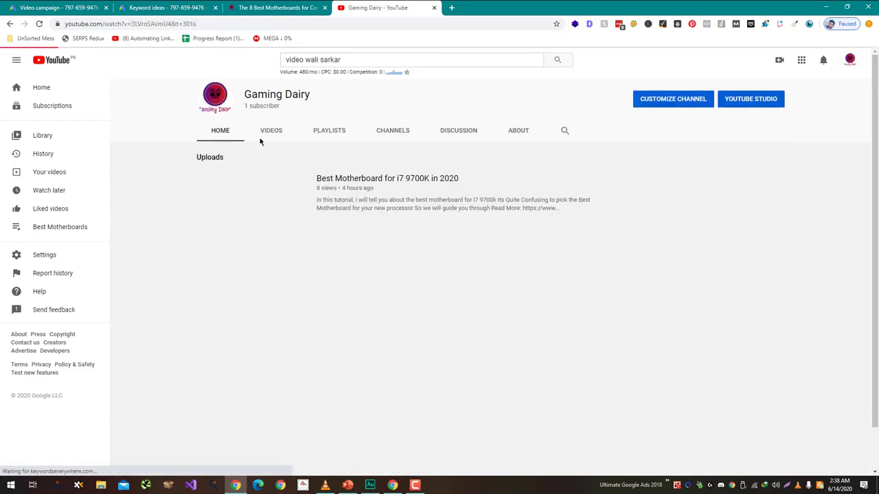
{"action": "left_click", "coordinate": [169, 25]}
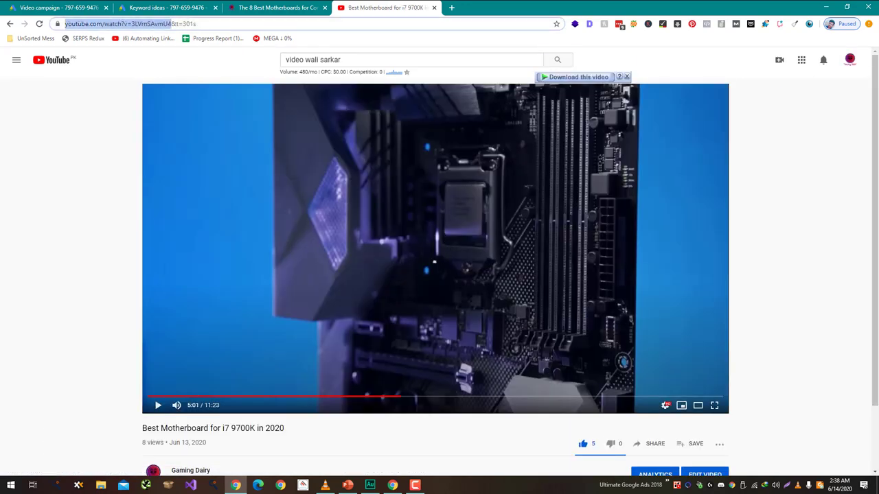
- Select "Best Motherboard for i7 9700K in 2020" as the Google Ads campaign's ad video using the copied URL
{"action": "left_click", "coordinate": [59, 8]}
{"action": "key", "text": "ctrl+v"}
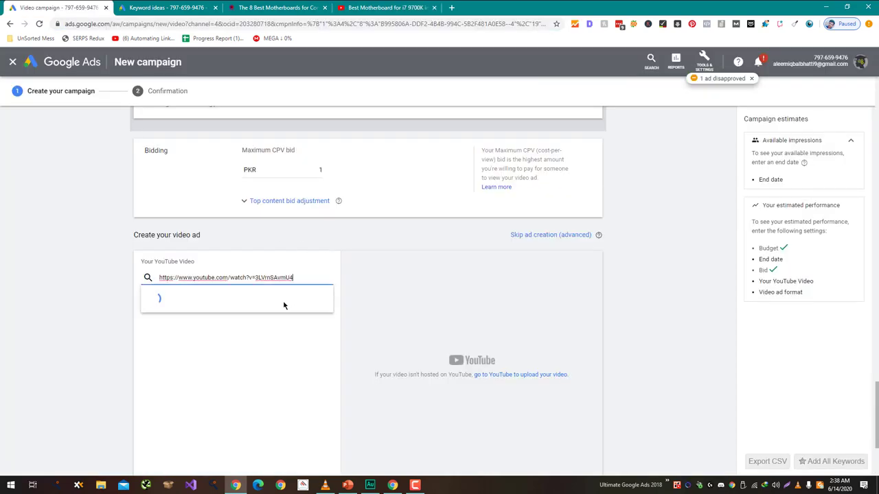
{"action": "left_click", "coordinate": [160, 296]}
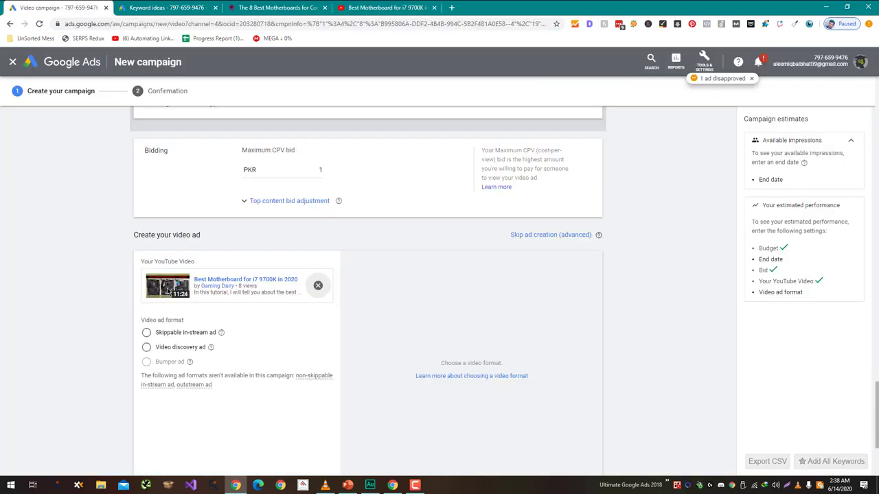
- Try to create the campaign and try June 20 and June 18, 2020 as its end date
{"action": "scroll", "coordinate": [77, 320], "scroll_direction": "down", "scroll_amount": 3}
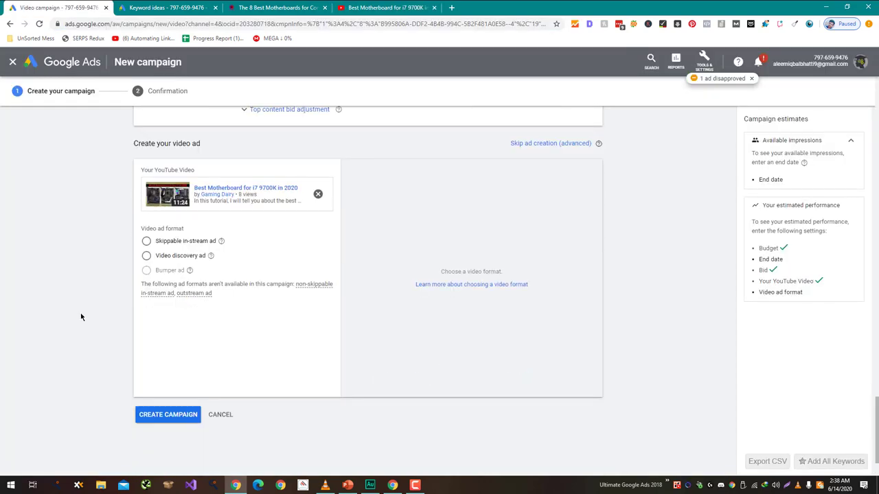
{"action": "left_click", "coordinate": [143, 372]}
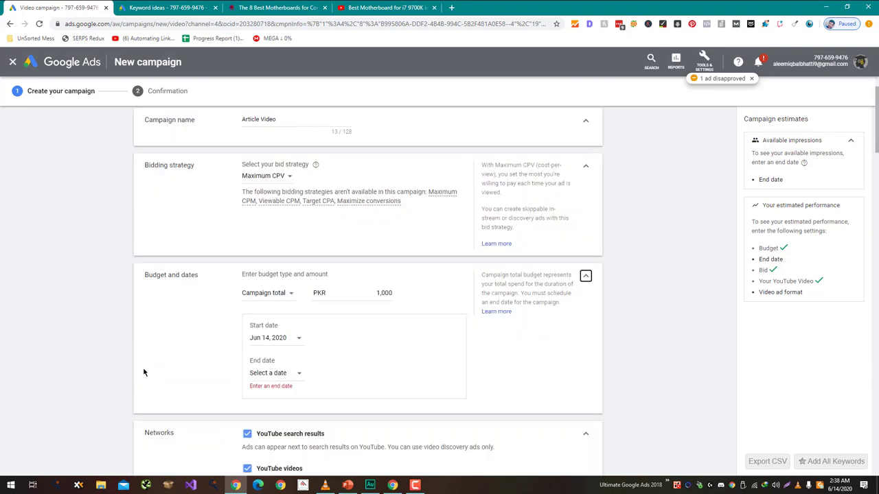
{"action": "left_click", "coordinate": [276, 373]}
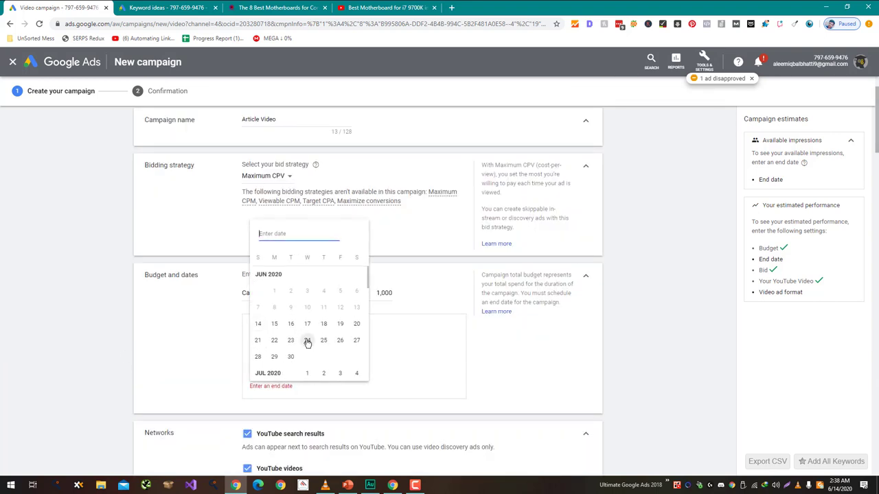
{"action": "left_click", "coordinate": [357, 324]}
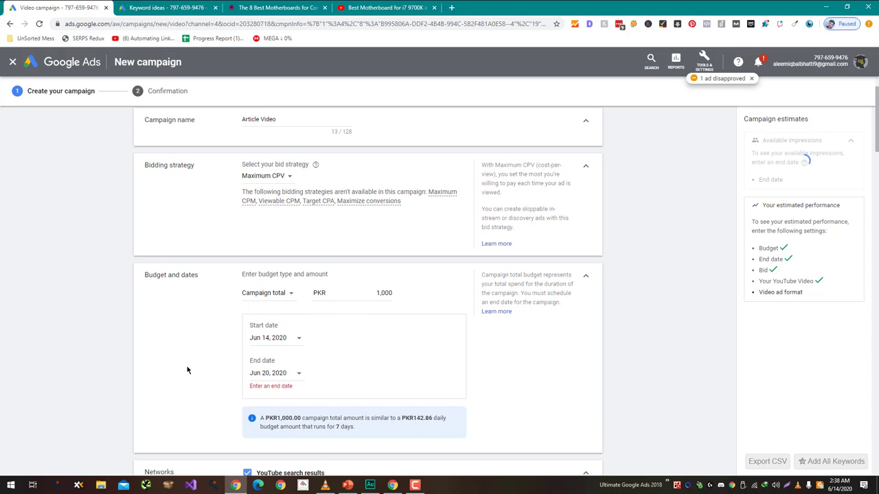
{"action": "left_click", "coordinate": [283, 380]}
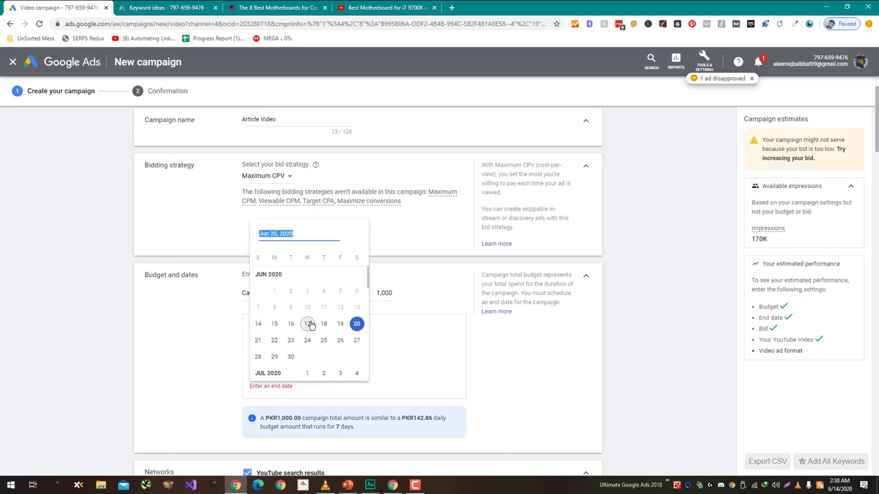
{"action": "left_click", "coordinate": [325, 324]}
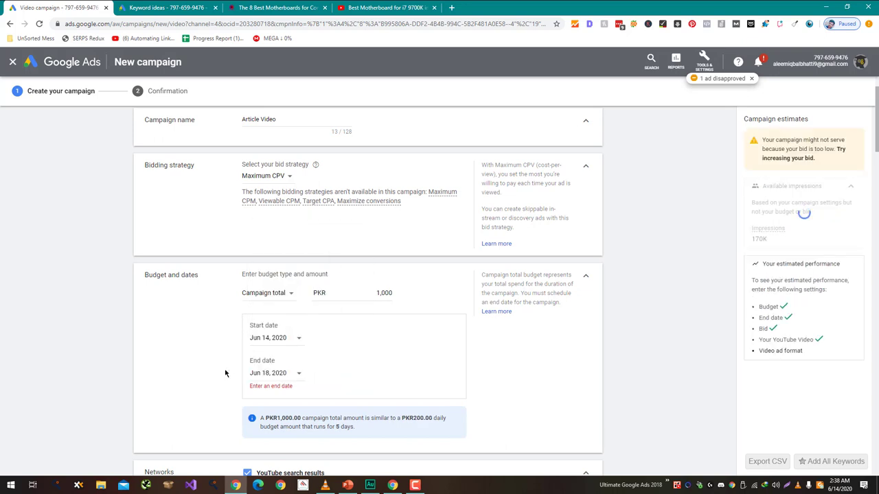
- Set the campaign's end date to June 17, 2020
{"action": "left_click", "coordinate": [280, 374]}
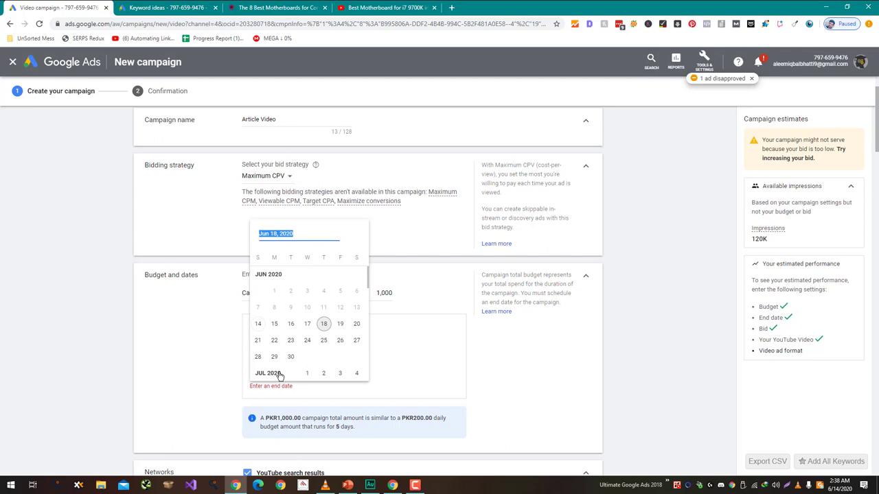
{"action": "left_click", "coordinate": [307, 323]}
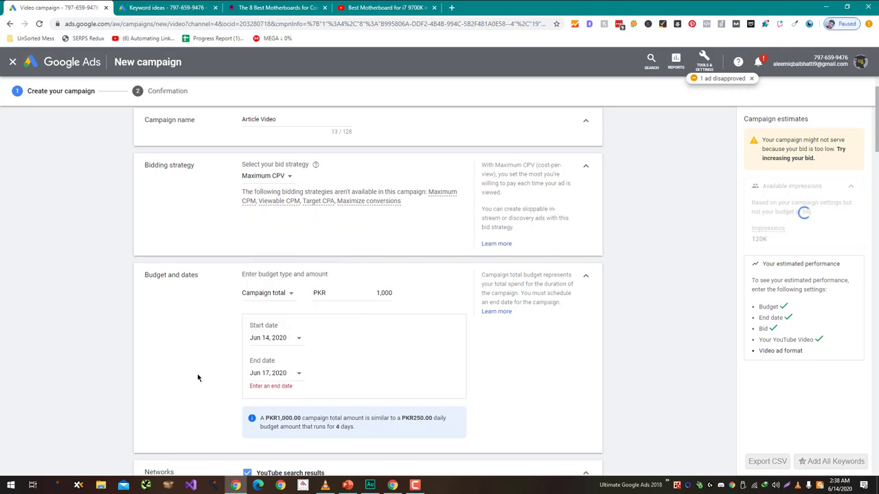
{"action": "scroll", "coordinate": [197, 377], "scroll_direction": "down", "scroll_amount": 15}
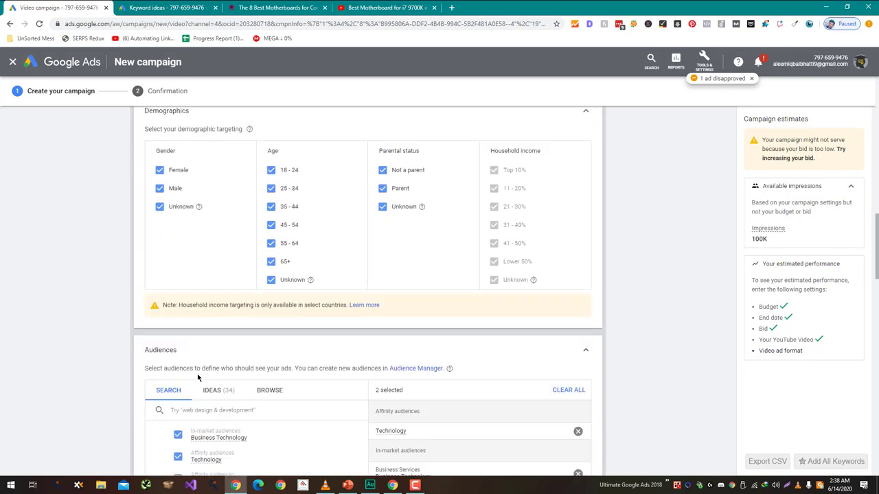
- Choose Video discovery ad as the ad format, comparing it with the skippable in-stream format
{"action": "scroll", "coordinate": [201, 382], "scroll_direction": "down", "scroll_amount": 15}
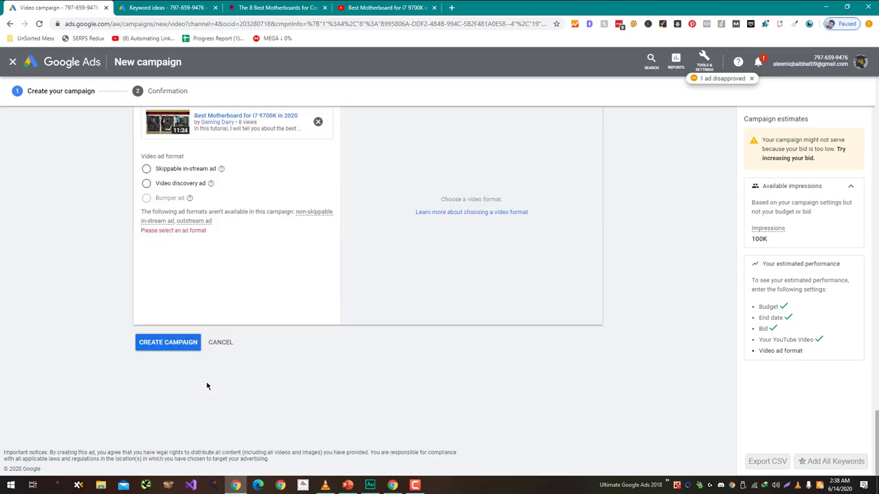
{"action": "left_click", "coordinate": [165, 186]}
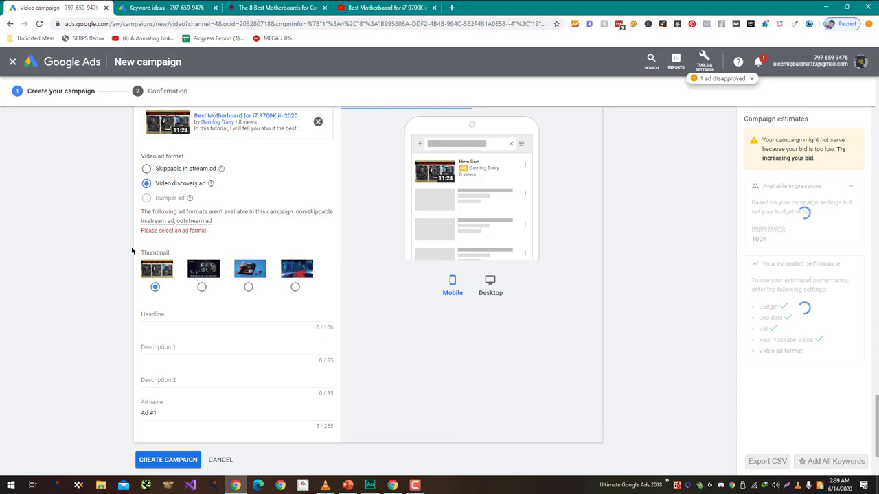
{"action": "left_click", "coordinate": [179, 316]}
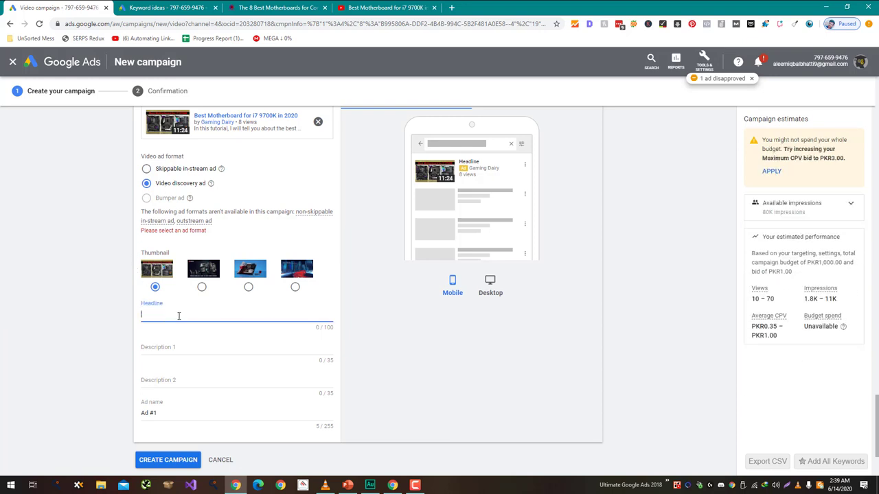
{"action": "left_click", "coordinate": [161, 170]}
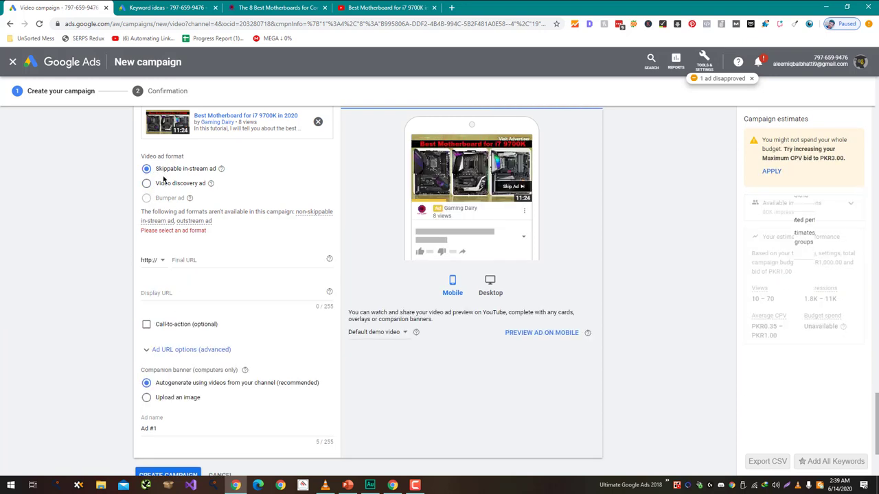
{"action": "left_click", "coordinate": [167, 183]}
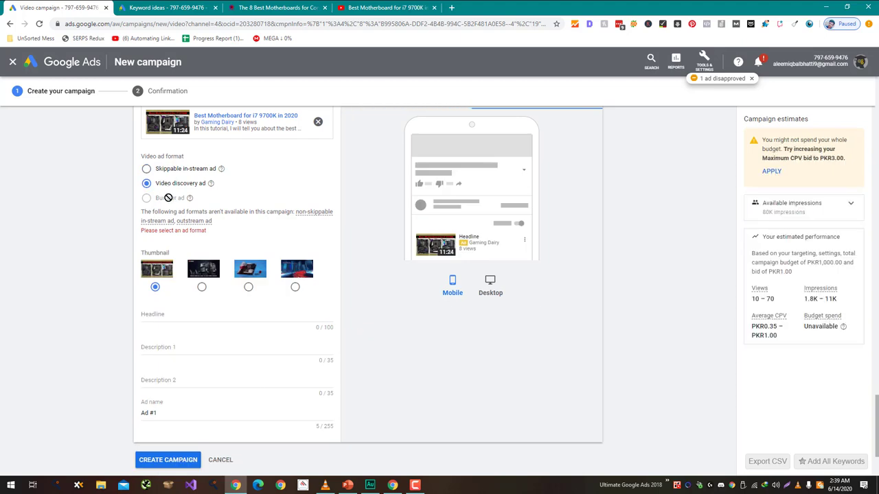
- Copy "Best Motherboards for Core i7-9700K" from the Gaming Dairy article's title and use it as the ad's headline
{"action": "left_click", "coordinate": [189, 314]}
{"action": "left_click", "coordinate": [271, 7]}
{"action": "key", "text": "ctrl+c"}
{"action": "key", "text": "ctrl+1"}
{"action": "key", "text": "ctrl+v"}
- Enter "Get to know about the Best" as the ad's first description line, checking the Gaming Dairy article for wording
{"action": "left_click", "coordinate": [221, 347]}
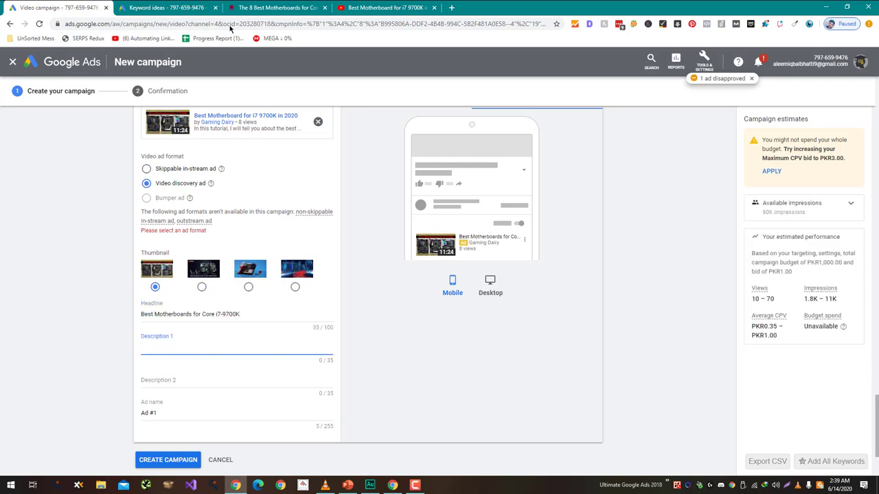
{"action": "left_click", "coordinate": [247, 8]}
{"action": "scroll", "coordinate": [165, 257], "scroll_direction": "down", "scroll_amount": 2}
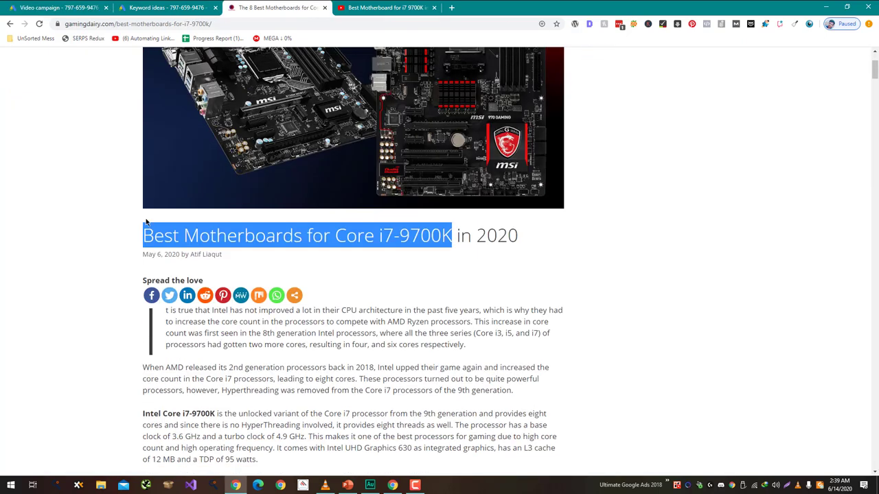
{"action": "left_click", "coordinate": [104, 5]}
{"action": "type", "text": "Get to"}
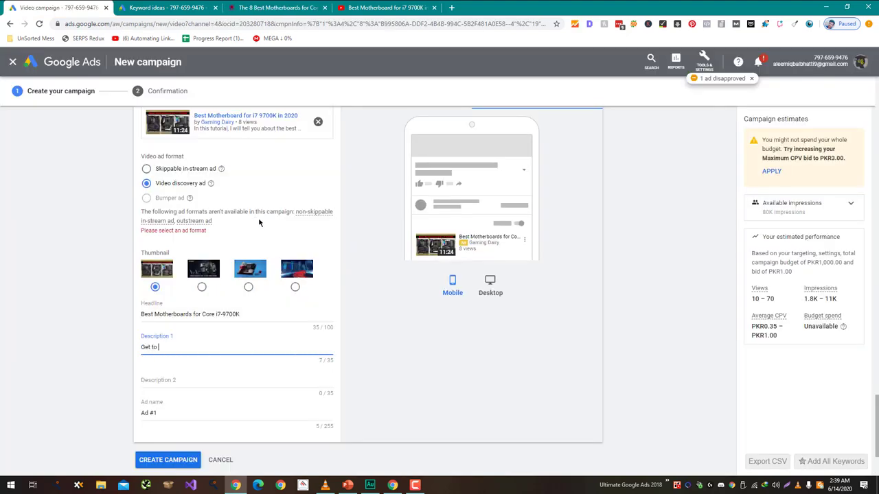
{"action": "type", "text": " know about the Best Motherboards"}
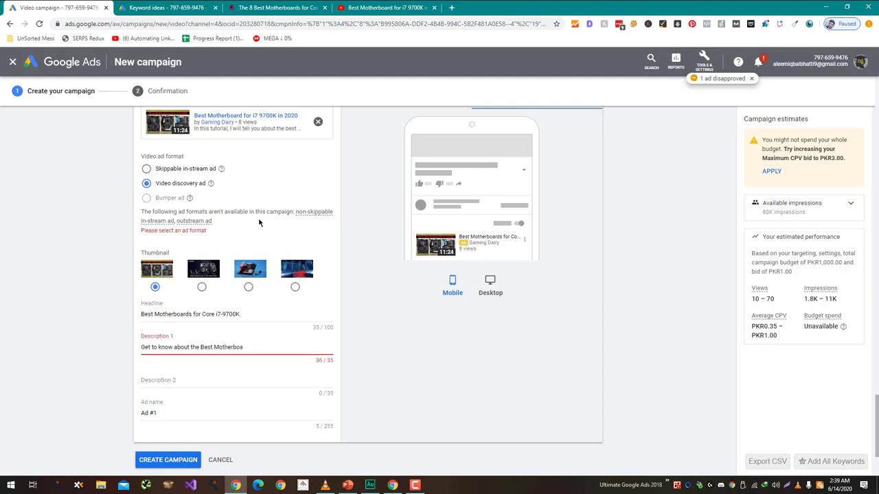
{"action": "key", "text": "BackSpace"}
{"action": "key", "text": "BackSpace"}
{"action": "key", "text": "BackSpace"}
{"action": "key", "text": "BackSpace"}
{"action": "key", "text": "BackSpace"}
{"action": "key", "text": "BackSpace"}
{"action": "key", "text": "BackSpace"}
{"action": "key", "text": "BackSpace"}
- Copy "Motherboards for Core i7-9700K" from the headline into the ad's second description line
{"action": "left_click_drag", "start_coordinate": [155, 314], "coordinate": [278, 315]}
{"action": "key", "text": "ctrl+c"}
{"action": "left_click", "coordinate": [210, 380]}
{"action": "key", "text": "ctrl+v"}
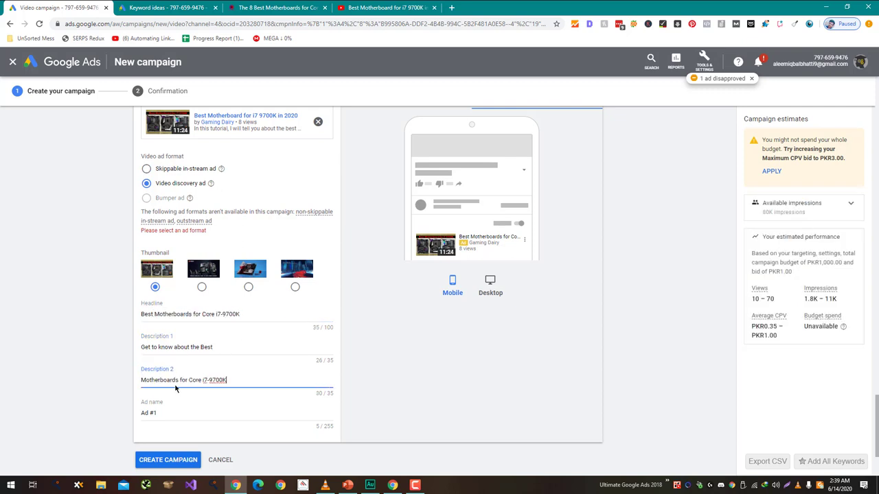
- Create the campaign and continue from the confirmation to its ad groups
{"action": "scroll", "coordinate": [119, 368], "scroll_direction": "down", "scroll_amount": 1}
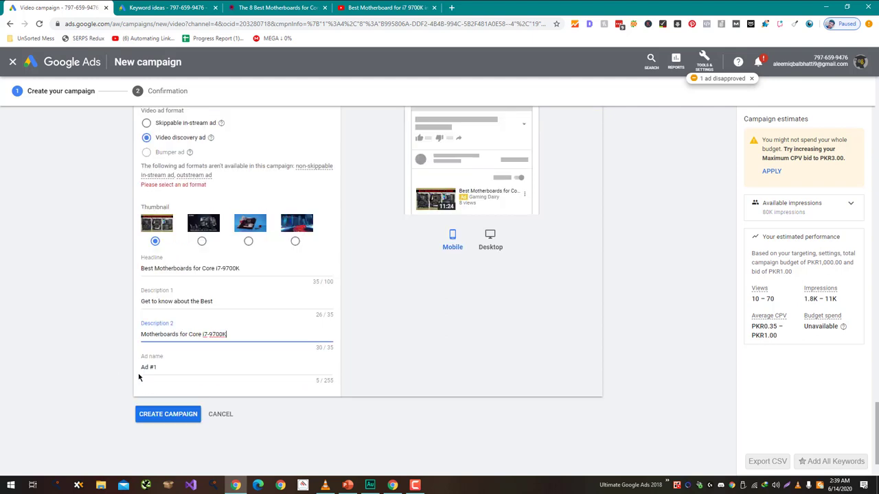
{"action": "left_click", "coordinate": [157, 417]}
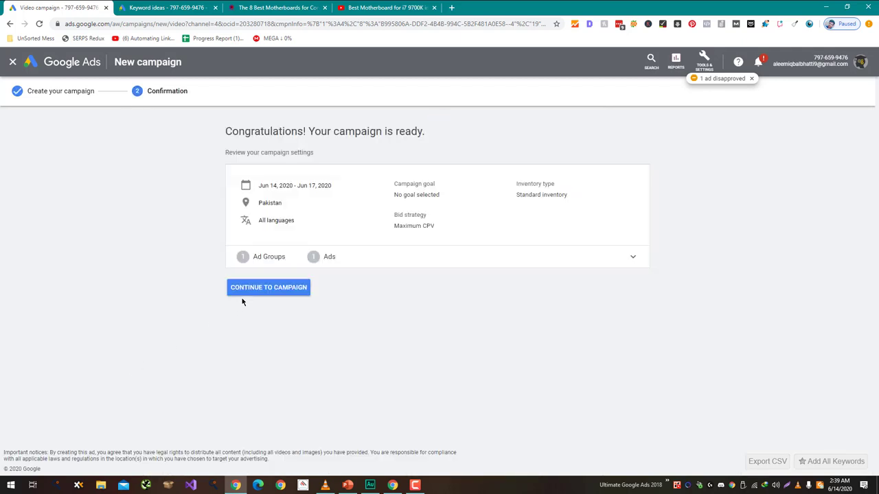
{"action": "left_click", "coordinate": [250, 295]}
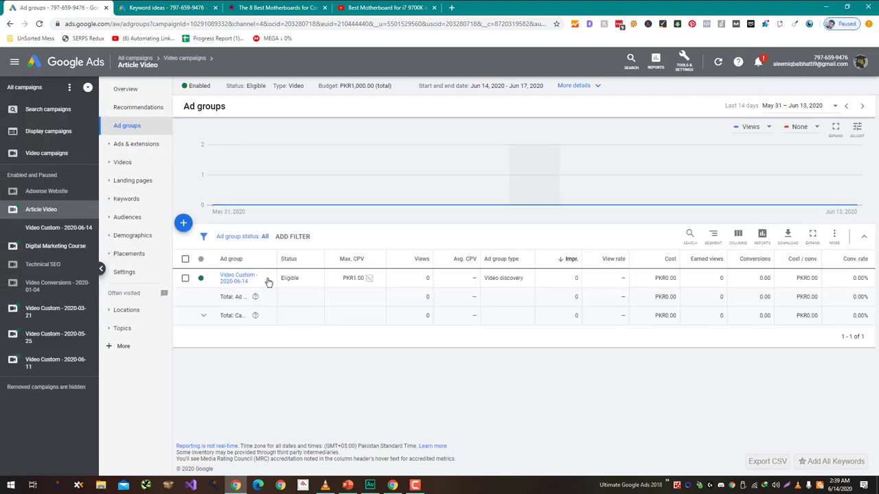
- Review the Article Video campaign's ad group bid, its display/video keywords and its overview
{"action": "mouse_move", "coordinate": [370, 282]}
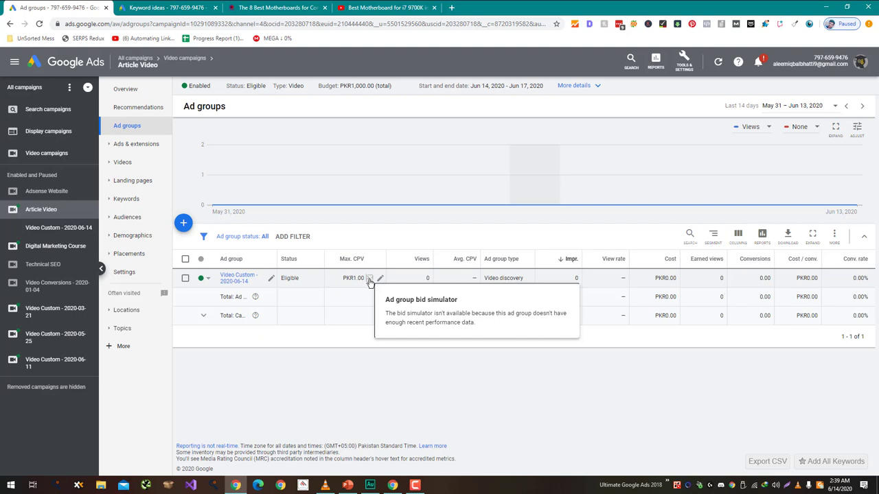
{"action": "left_click", "coordinate": [127, 199]}
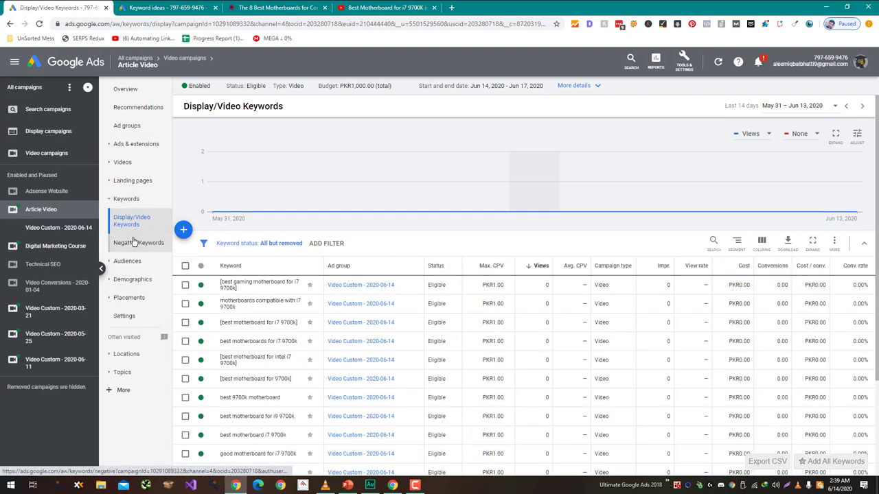
{"action": "scroll", "coordinate": [264, 263], "scroll_direction": "down", "scroll_amount": 2}
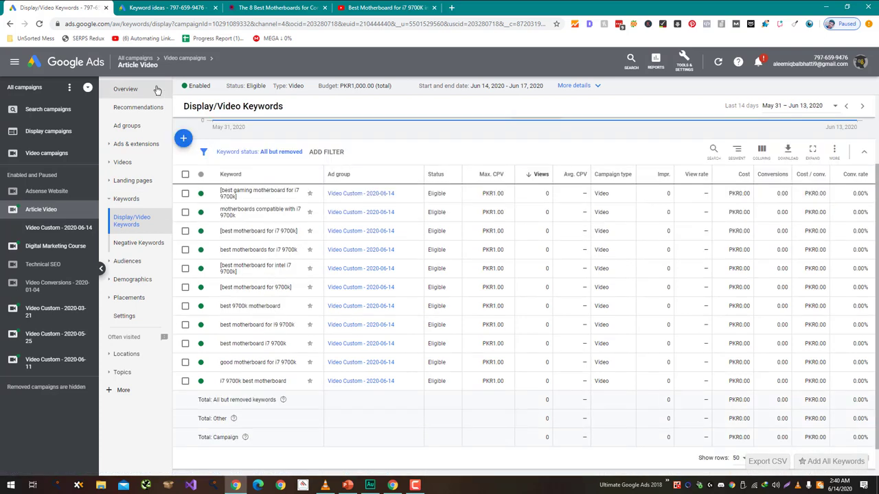
{"action": "left_click", "coordinate": [126, 89]}
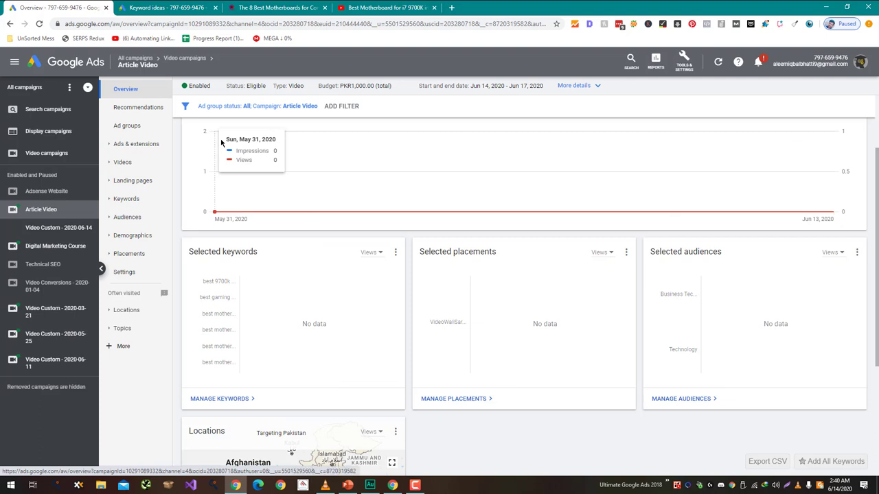